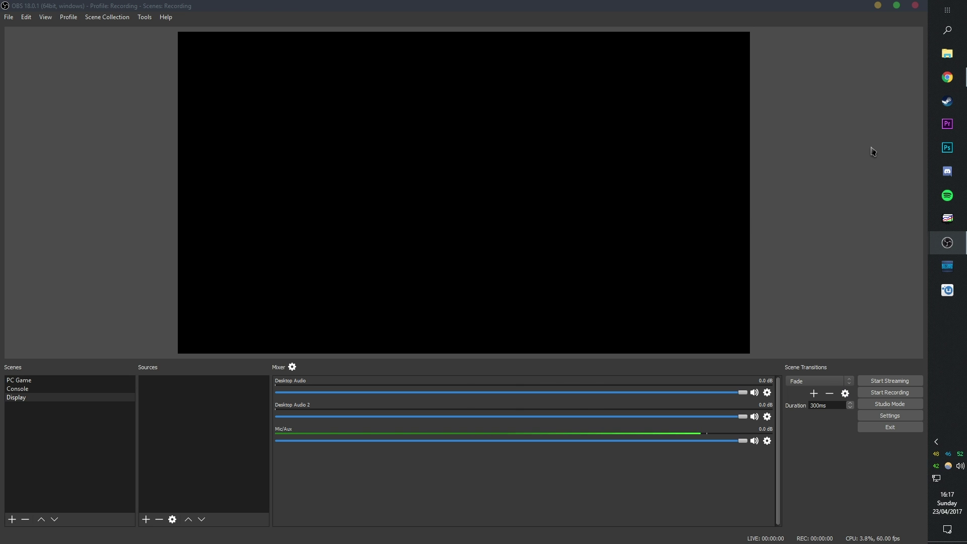
- Search Windows for 'obs' and bring the running OBS Studio window back to the front
{"action": "left_click", "coordinate": [947, 30]}
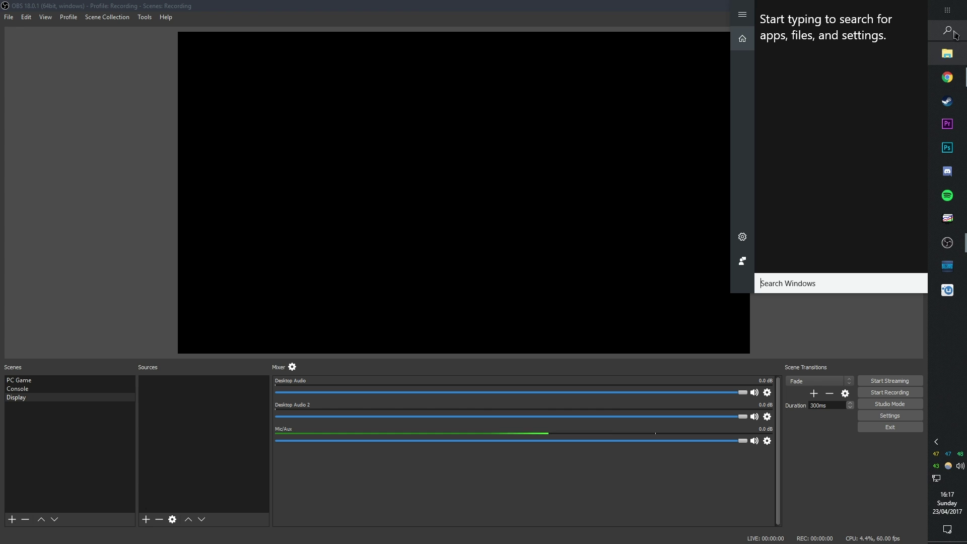
{"action": "type", "text": "obs"}
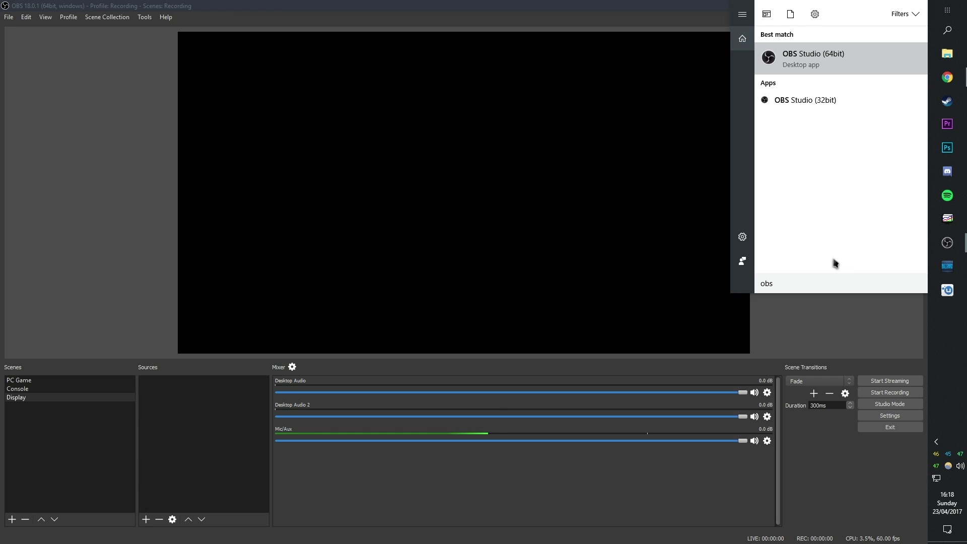
{"action": "left_click", "coordinate": [827, 346]}
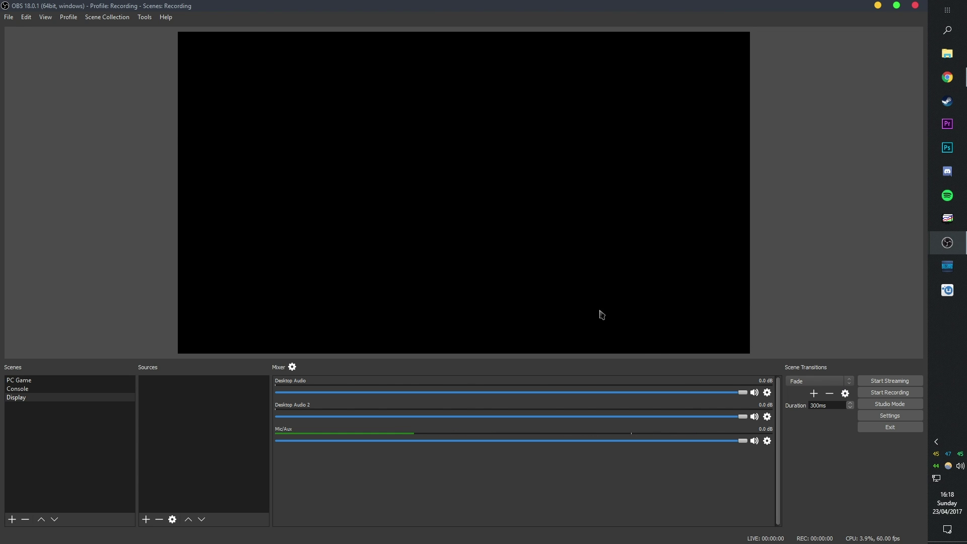
- Open OBS Settings on the Stream page, showing Twitch with the EU: London, UK server
{"action": "left_click", "coordinate": [886, 419]}
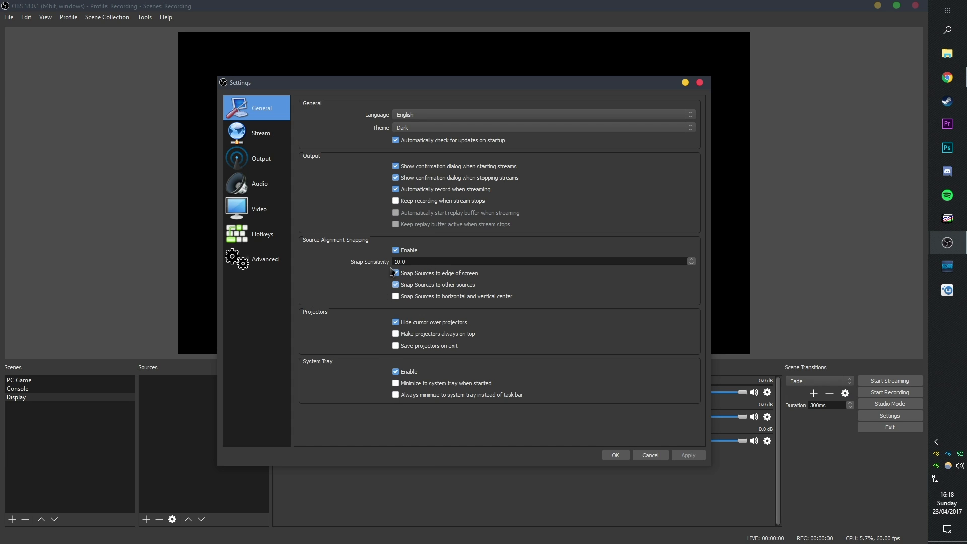
{"action": "left_click", "coordinate": [273, 142]}
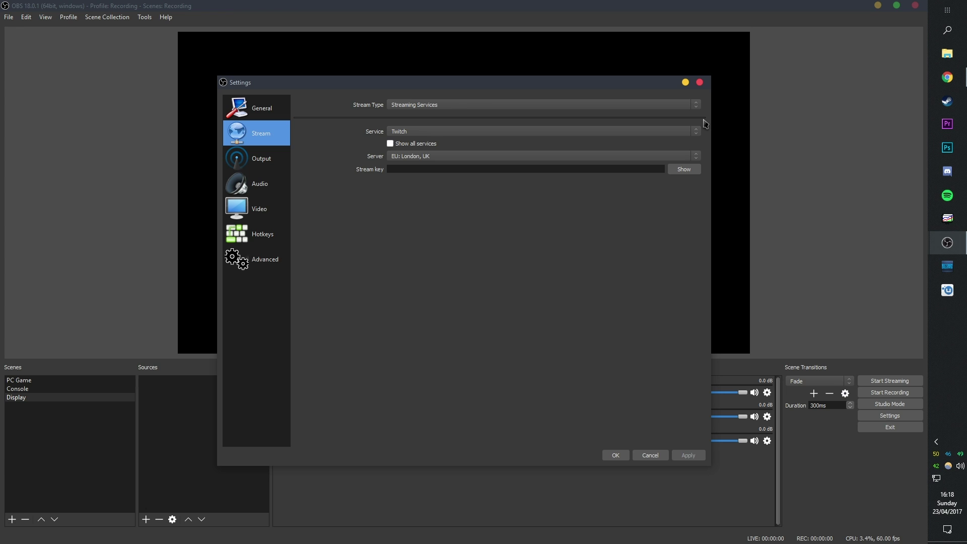
{"action": "left_click", "coordinate": [274, 157]}
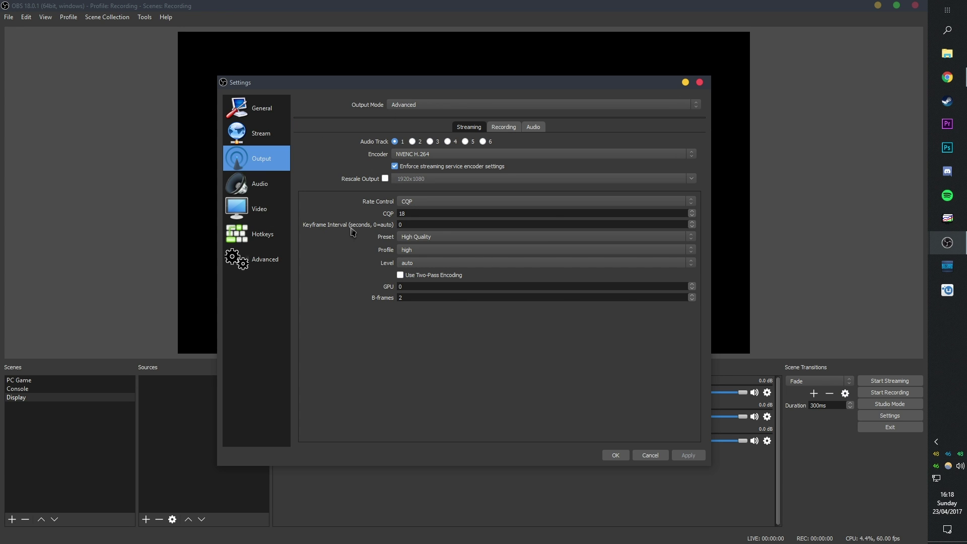
{"action": "left_click", "coordinate": [418, 107]}
{"action": "left_click", "coordinate": [417, 107]}
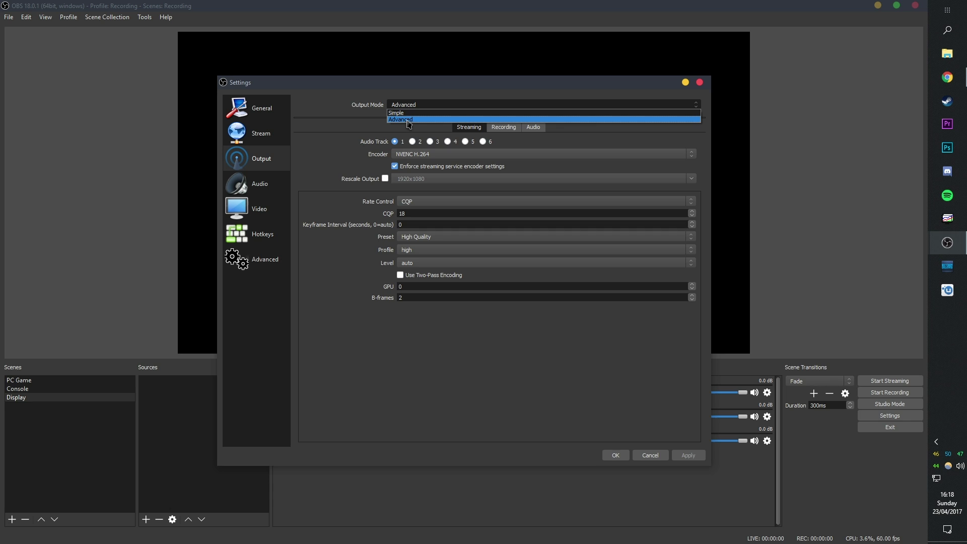
{"action": "left_click", "coordinate": [366, 137]}
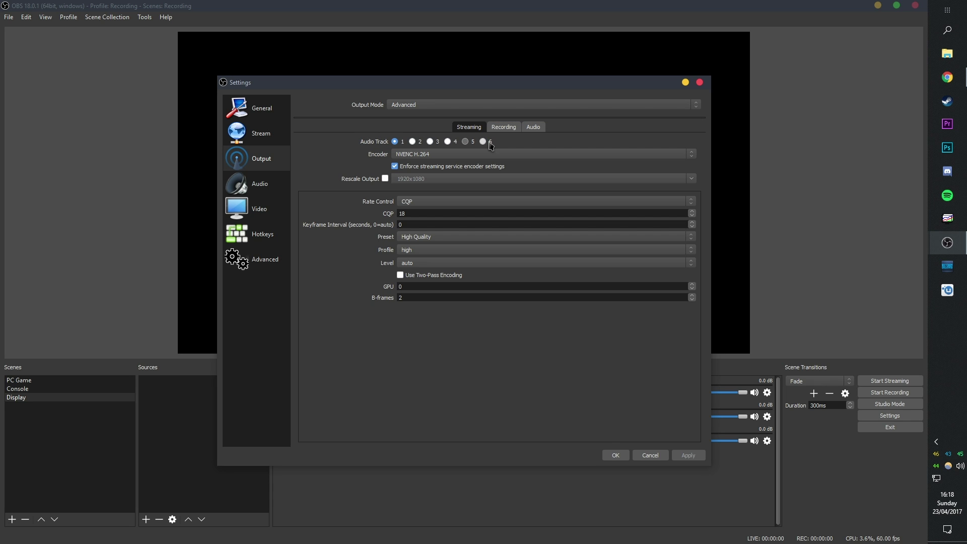
- Show the Recording output tab, keeping the Standard recording type and mp4 format
{"action": "left_click", "coordinate": [513, 129]}
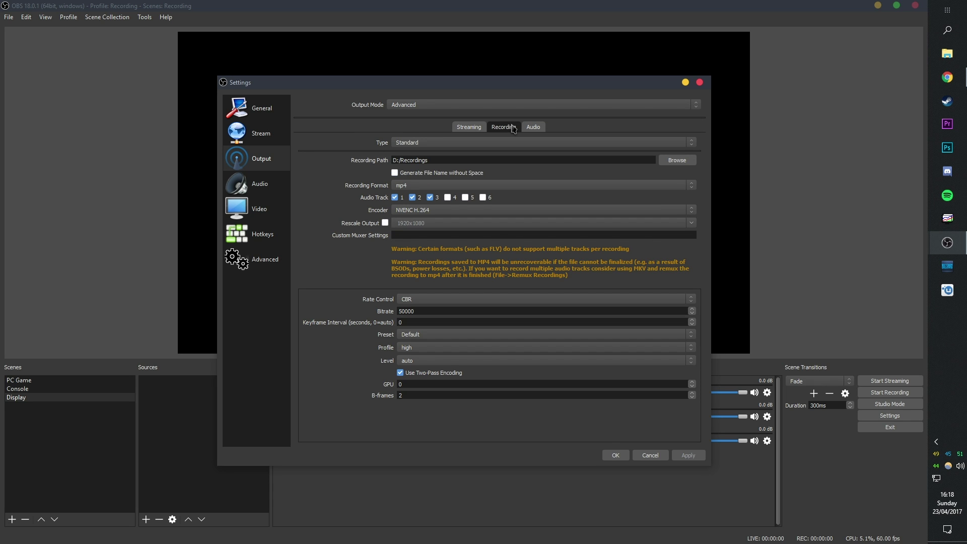
{"action": "left_click", "coordinate": [422, 143]}
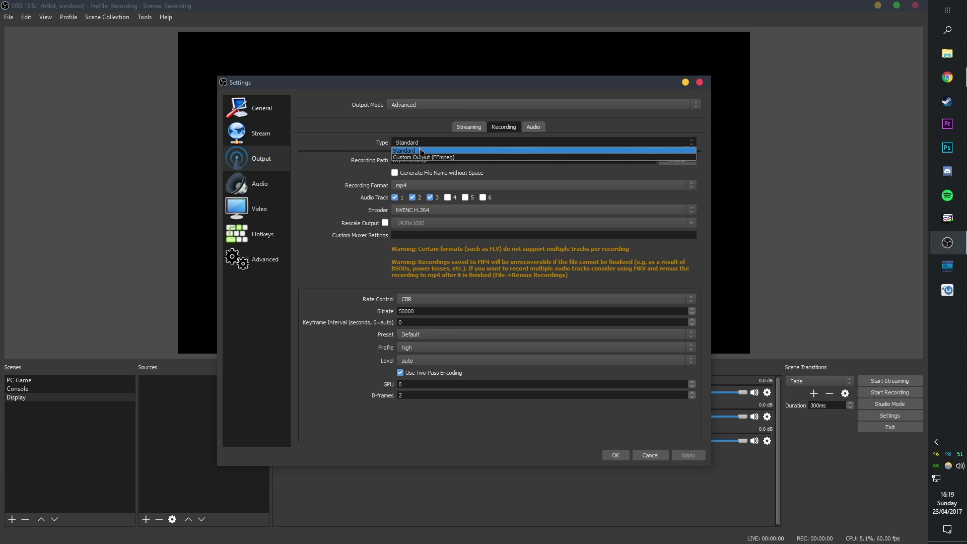
{"action": "left_click", "coordinate": [423, 144]}
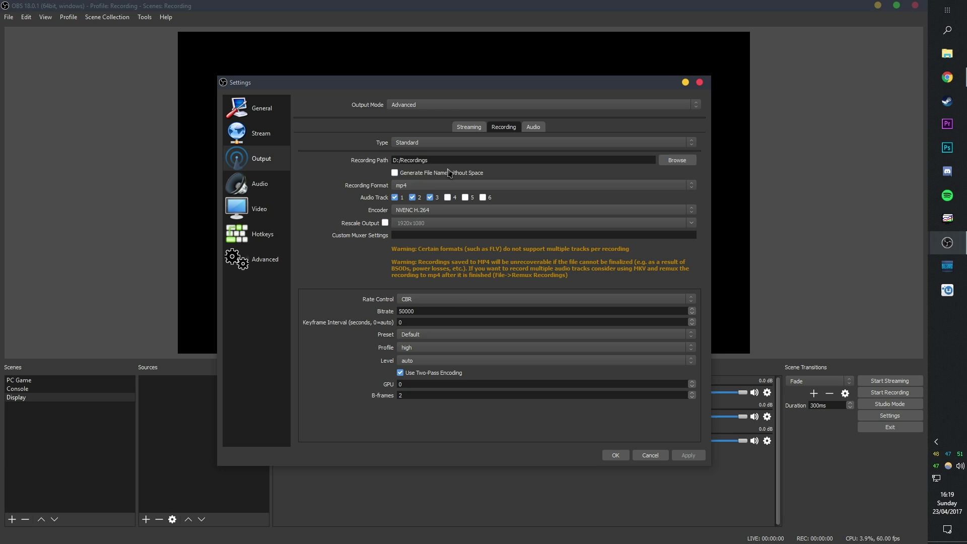
{"action": "left_click", "coordinate": [422, 187]}
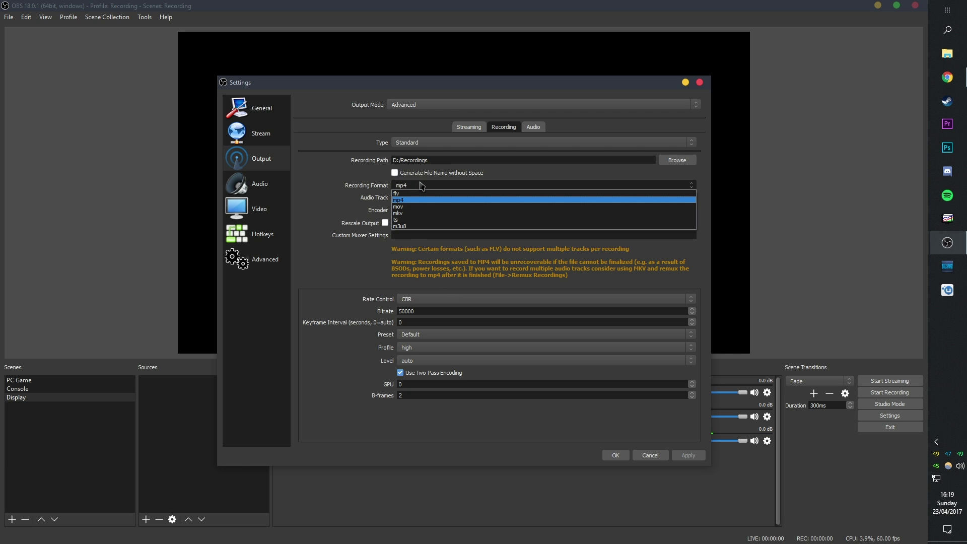
{"action": "left_click", "coordinate": [361, 193]}
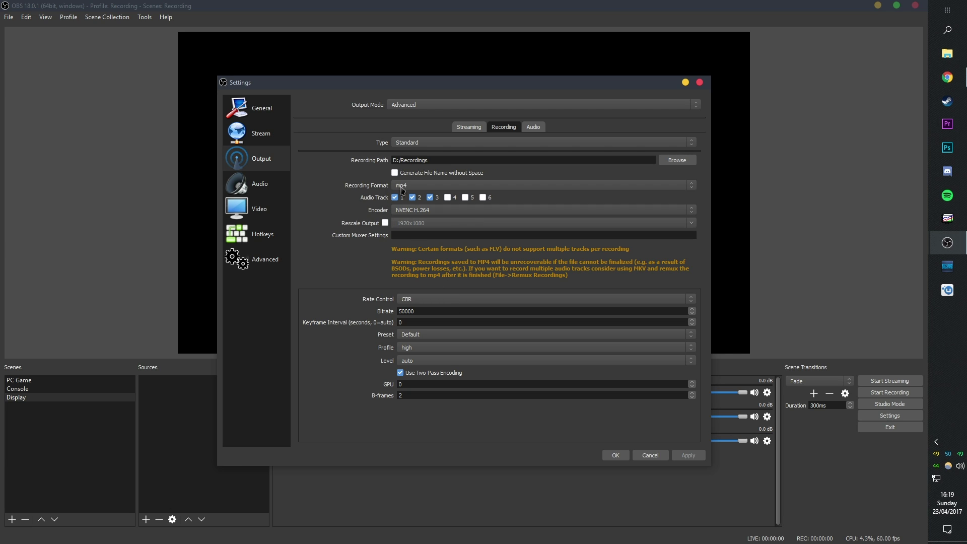
{"action": "left_click", "coordinate": [431, 200]}
{"action": "left_click", "coordinate": [431, 201]}
{"action": "left_click", "coordinate": [404, 211]}
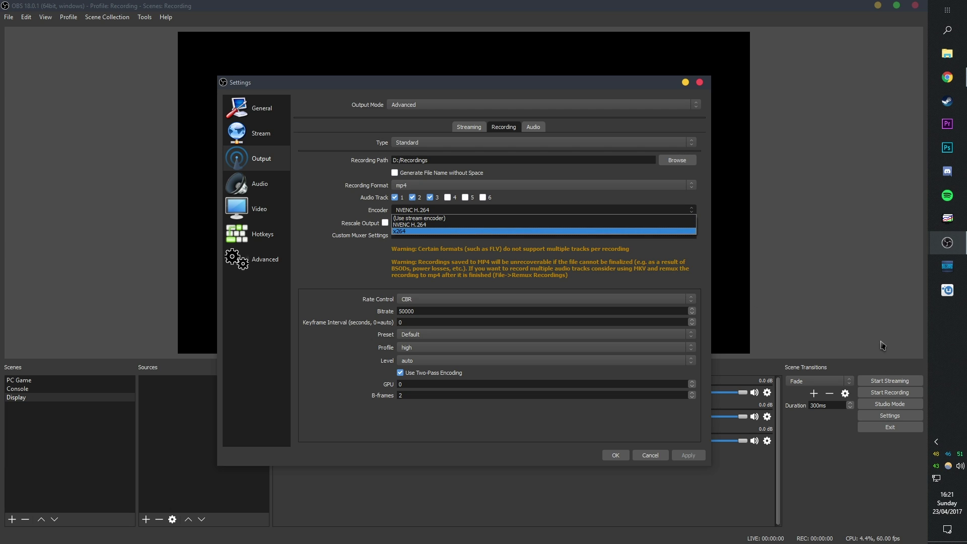
{"action": "left_click", "coordinate": [412, 225]}
{"action": "left_click", "coordinate": [936, 442]}
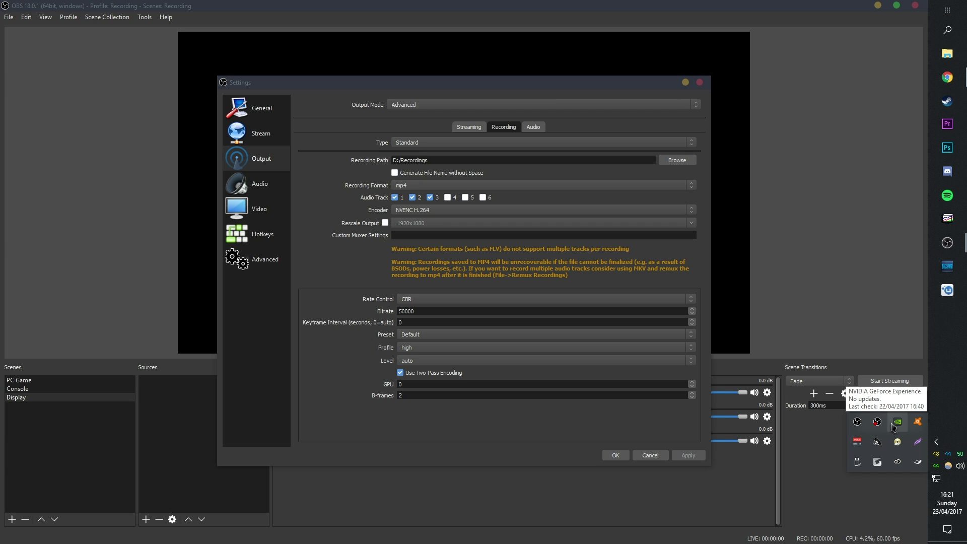
{"action": "left_click", "coordinate": [863, 336]}
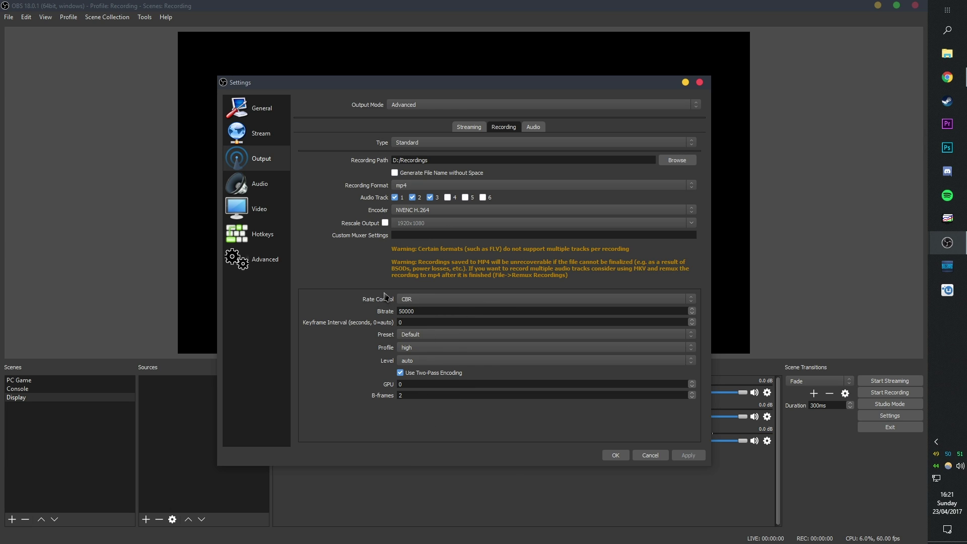
{"action": "left_click", "coordinate": [446, 300]}
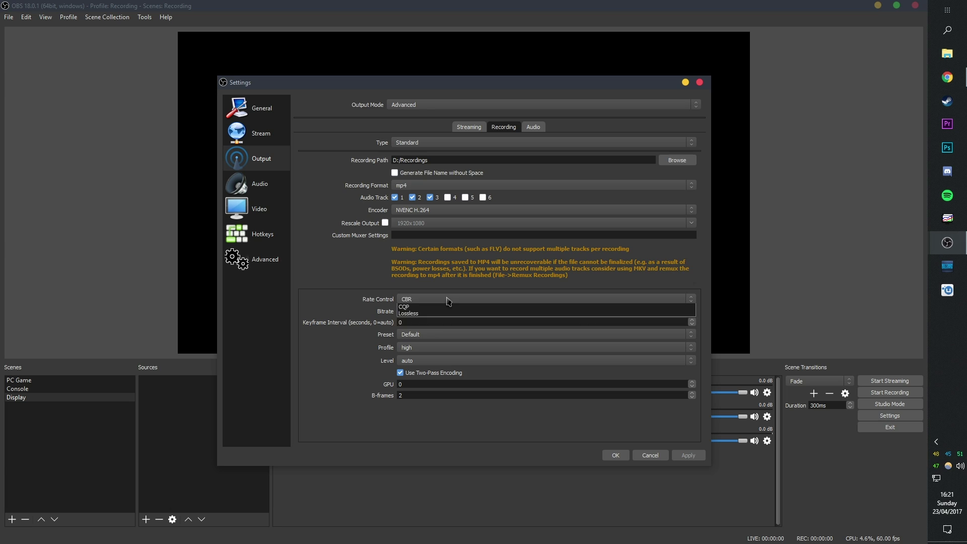
{"action": "left_click", "coordinate": [442, 306]}
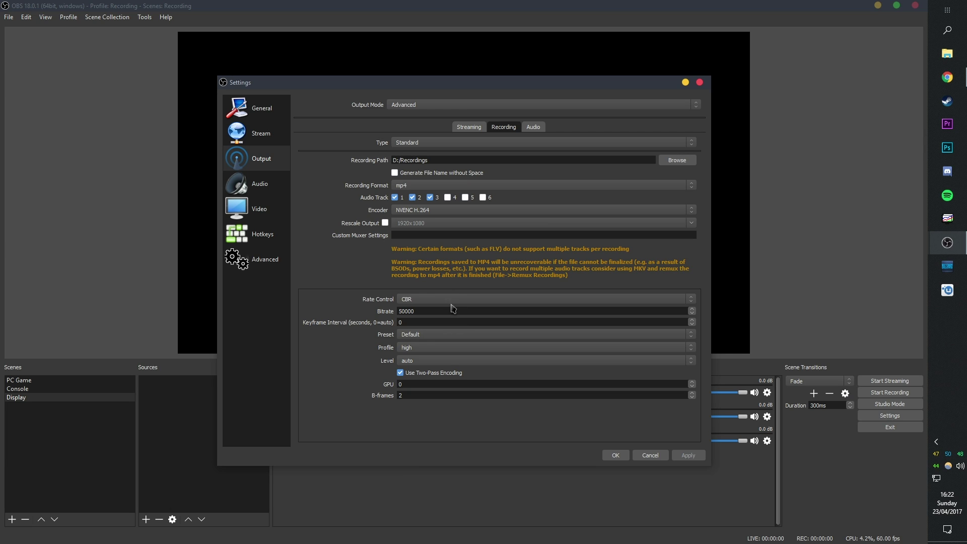
{"action": "left_click", "coordinate": [424, 300]}
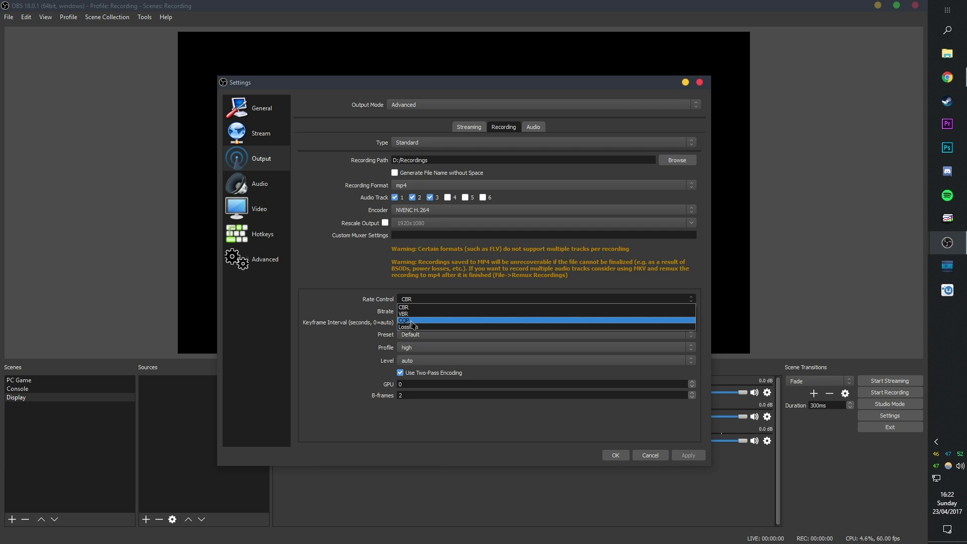
{"action": "left_click", "coordinate": [412, 321]}
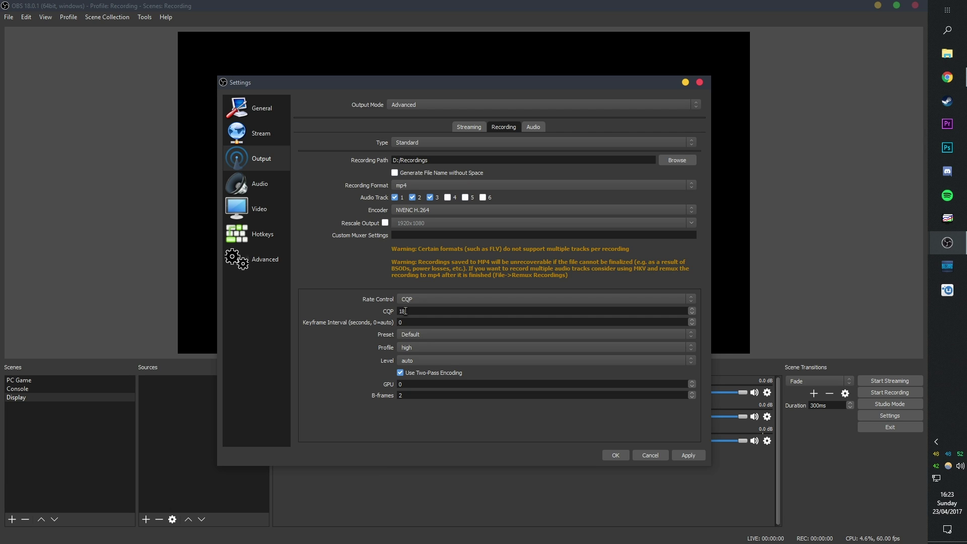
{"action": "left_click", "coordinate": [425, 303]}
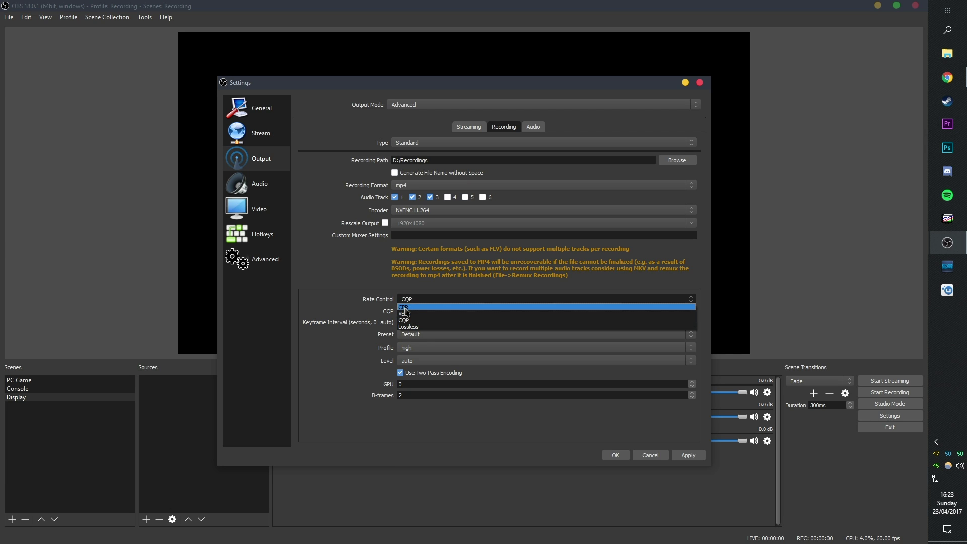
{"action": "left_click", "coordinate": [410, 308]}
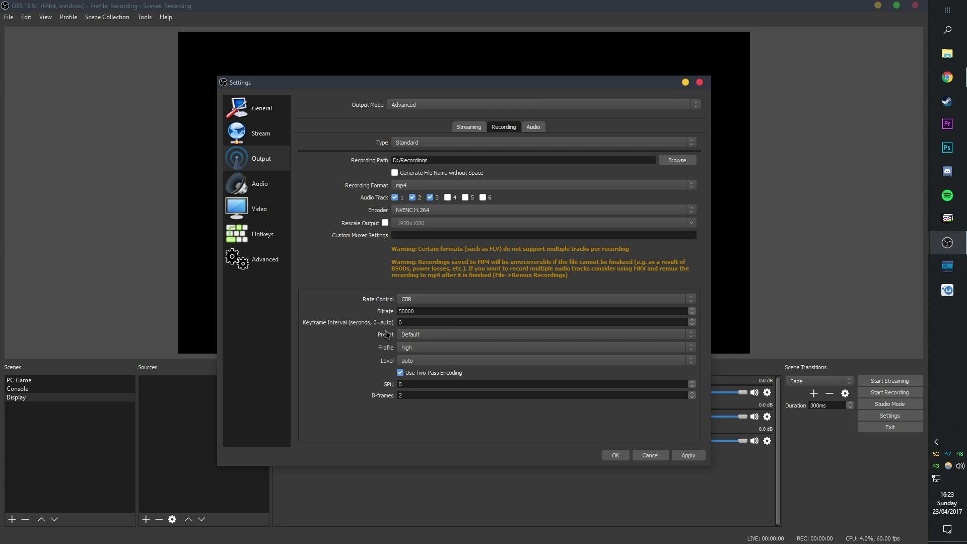
- Keep the recording encoder preset at Default and show the encoder Profile choices
{"action": "left_click", "coordinate": [420, 336]}
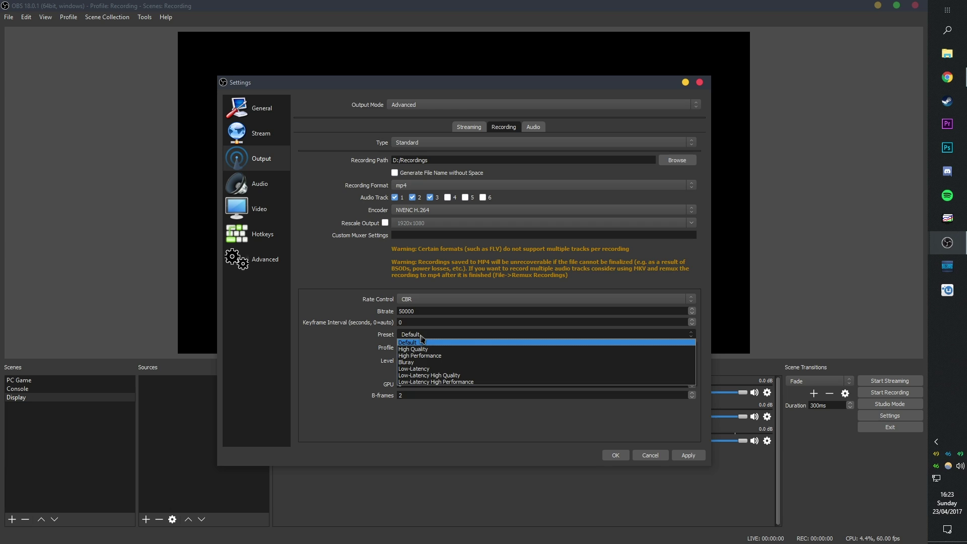
{"action": "left_click", "coordinate": [421, 342]}
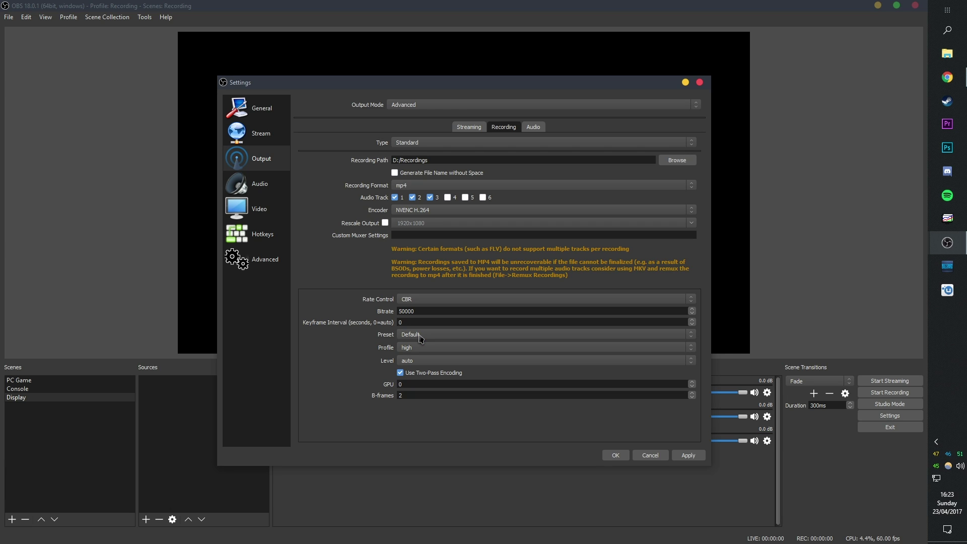
{"action": "left_click", "coordinate": [421, 336]}
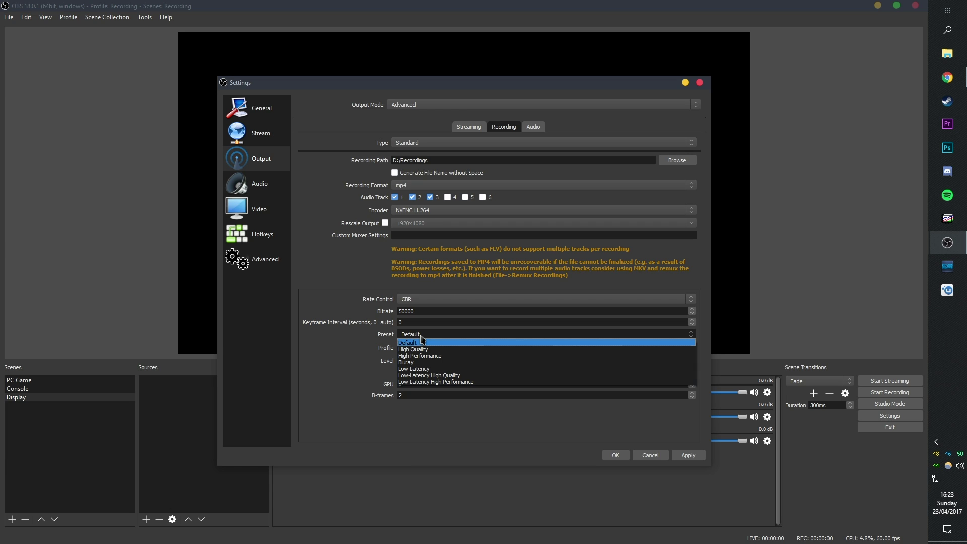
{"action": "left_click", "coordinate": [422, 342]}
{"action": "left_click", "coordinate": [416, 348]}
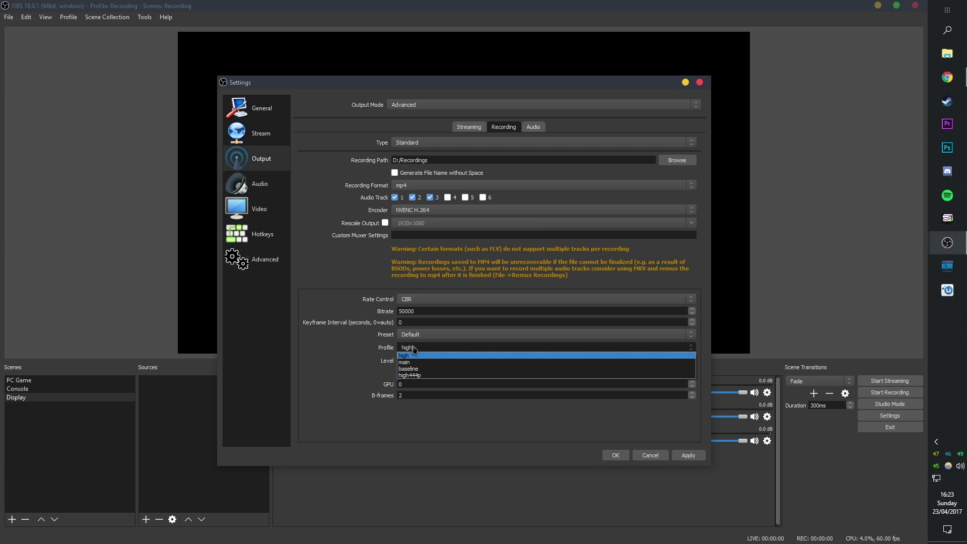
{"action": "left_click", "coordinate": [413, 348]}
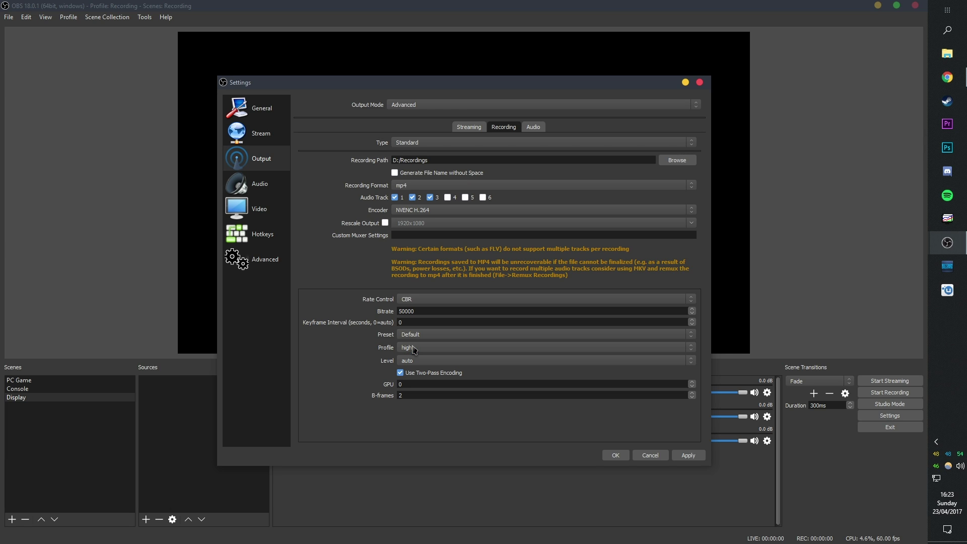
{"action": "left_click", "coordinate": [414, 348]}
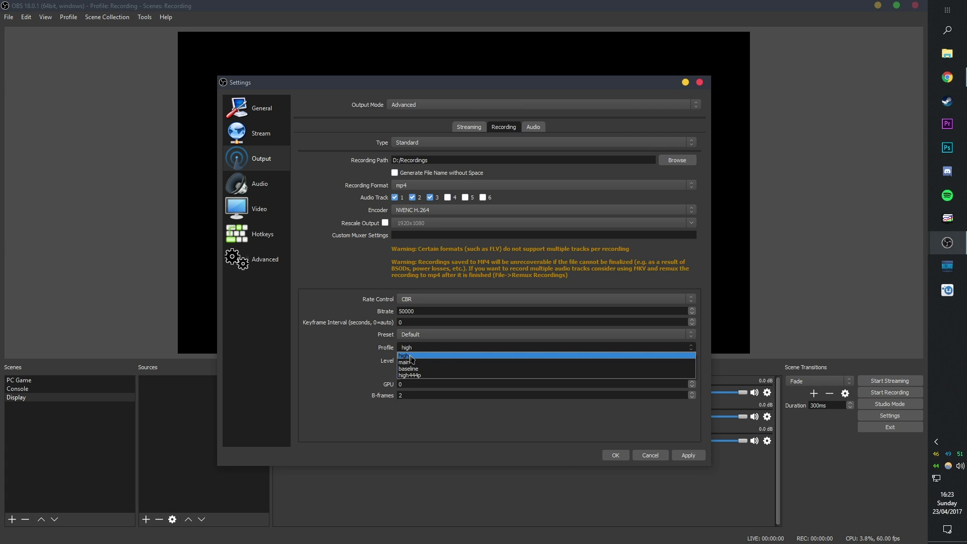
{"action": "left_click", "coordinate": [418, 356]}
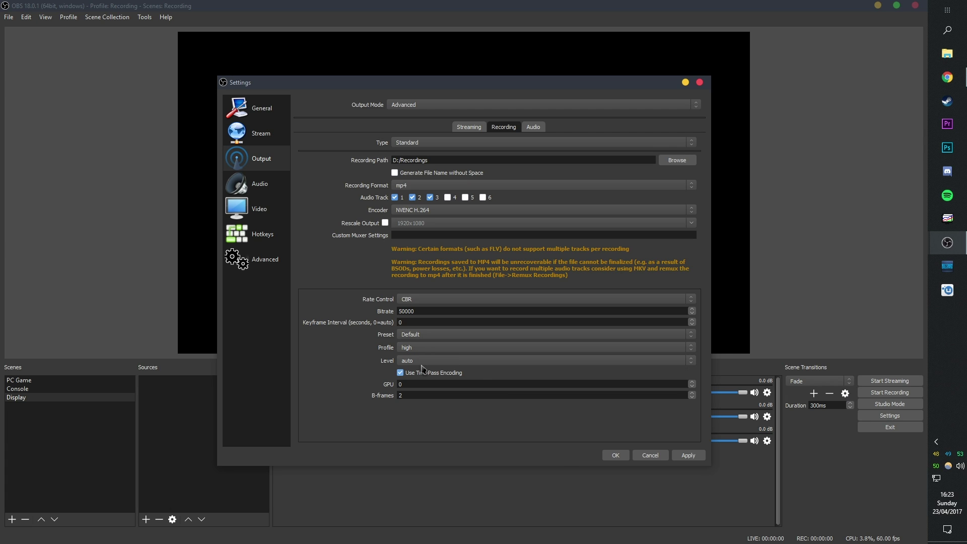
{"action": "left_click", "coordinate": [422, 362]}
{"action": "left_click", "coordinate": [421, 362]}
- Open the Audio output tab and confirm Track 1 and Track 6 stay at 320 bitrate
{"action": "left_click", "coordinate": [530, 128]}
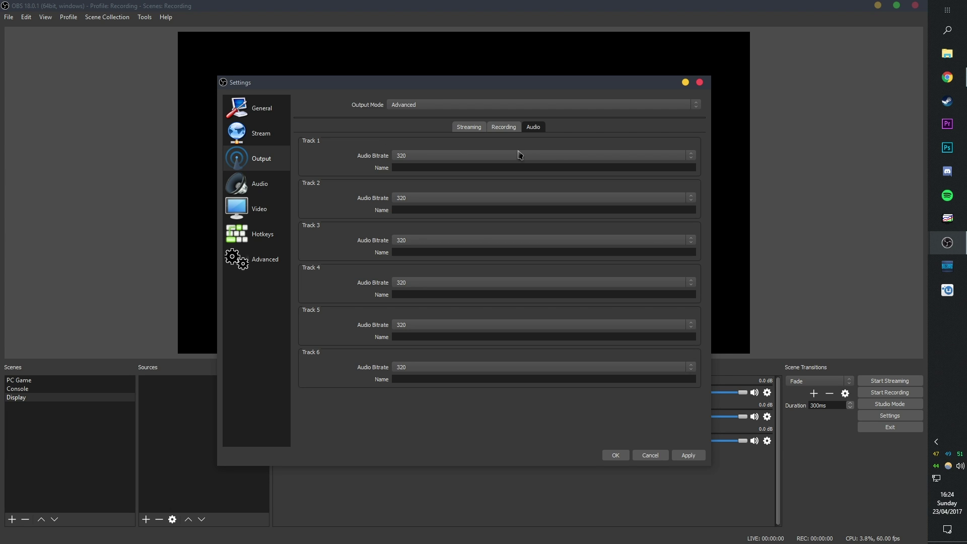
{"action": "left_click", "coordinate": [410, 156]}
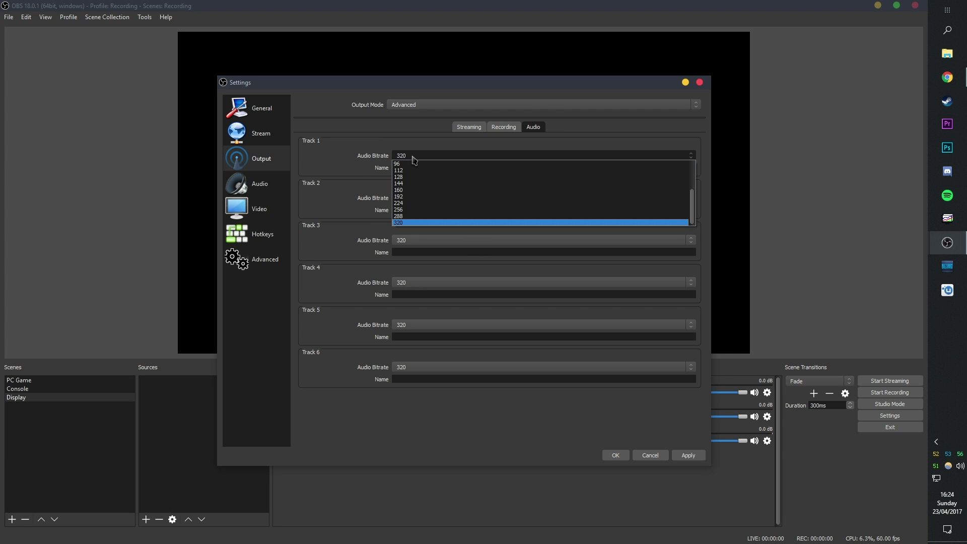
{"action": "key", "text": "Escape"}
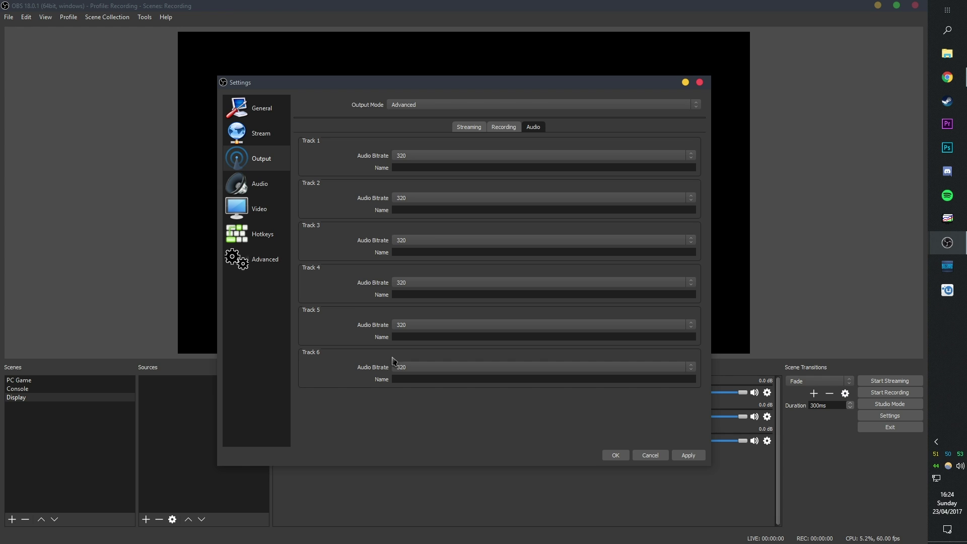
{"action": "left_click", "coordinate": [412, 367]}
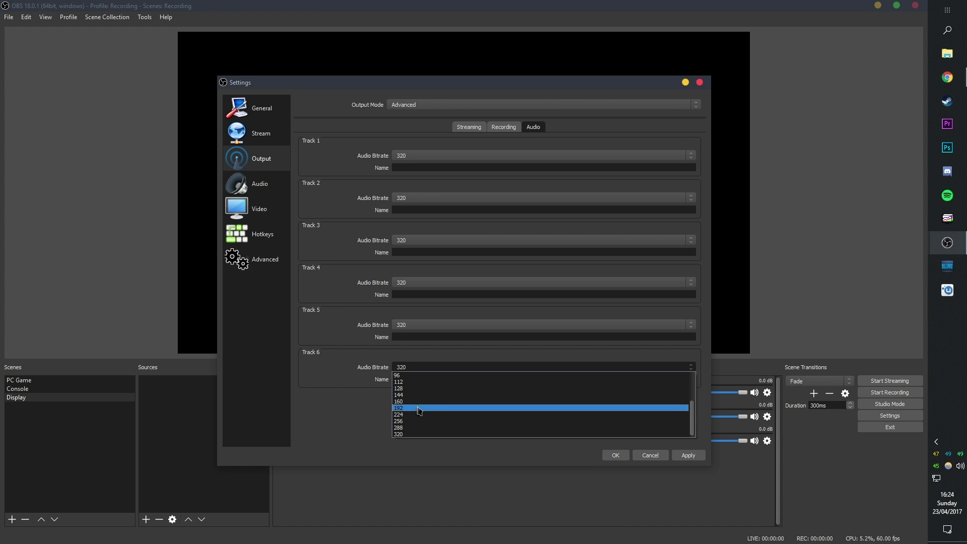
{"action": "key", "text": "Escape"}
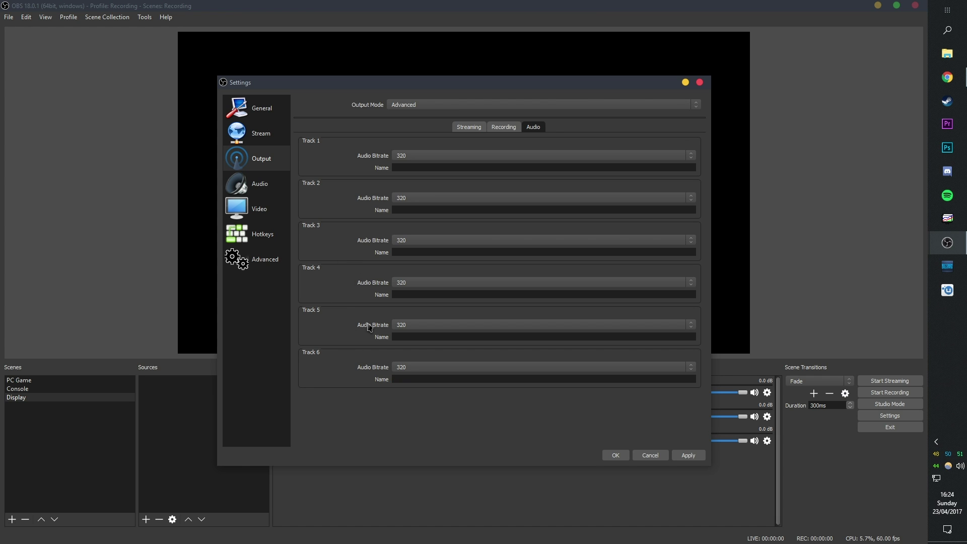
- Show the Audio settings page with 48 kHz stereo, desktop devices and USB microphone, then reveal the tray icons
{"action": "left_click", "coordinate": [270, 187]}
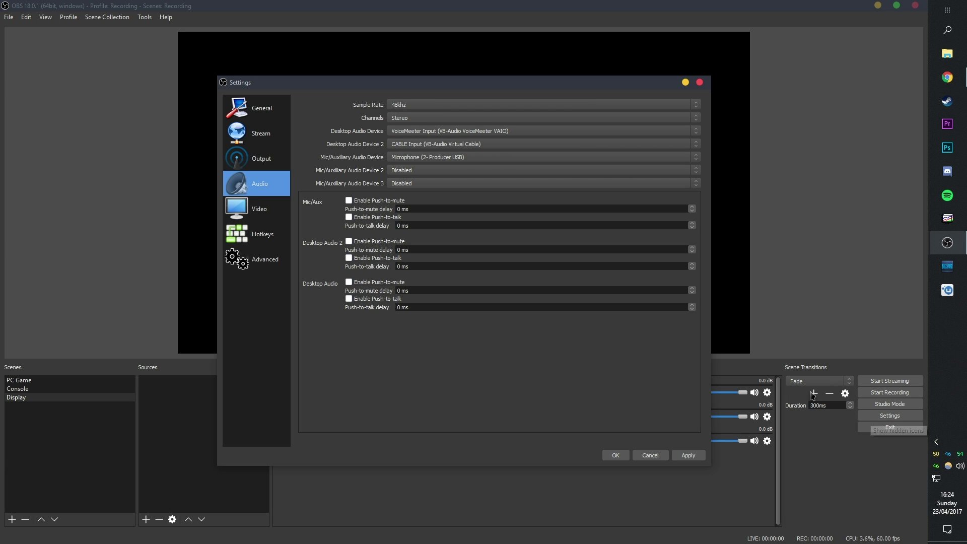
{"action": "left_click", "coordinate": [936, 441]}
- In Windows recording devices, keep the Producer USB microphone at 2 channel, 16 bit, 48000 Hz
{"action": "right_click", "coordinate": [960, 465]}
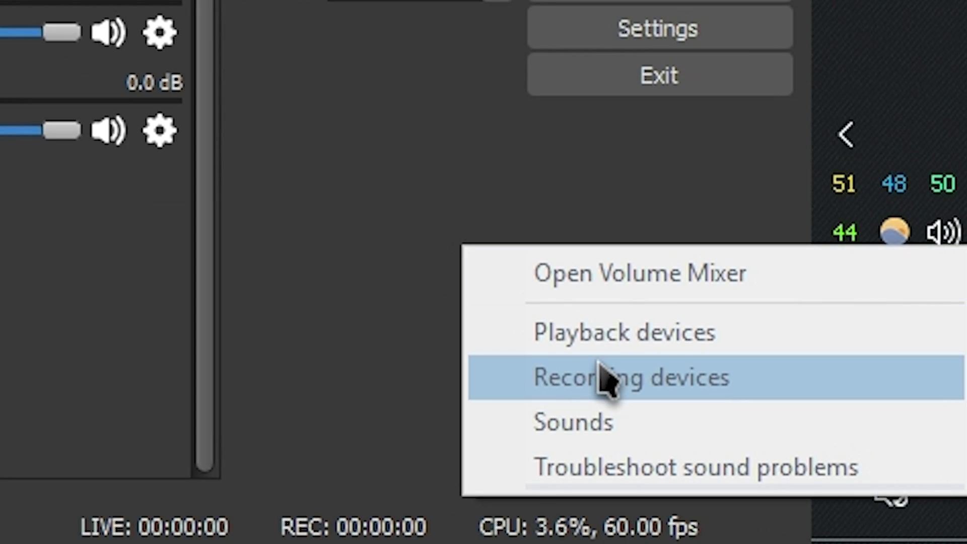
{"action": "left_click", "coordinate": [618, 379]}
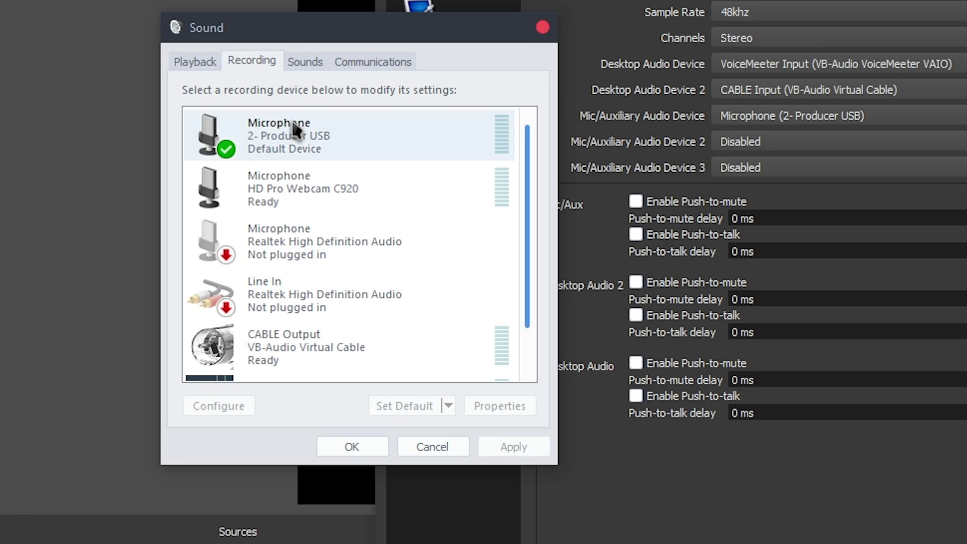
{"action": "right_click", "coordinate": [303, 137]}
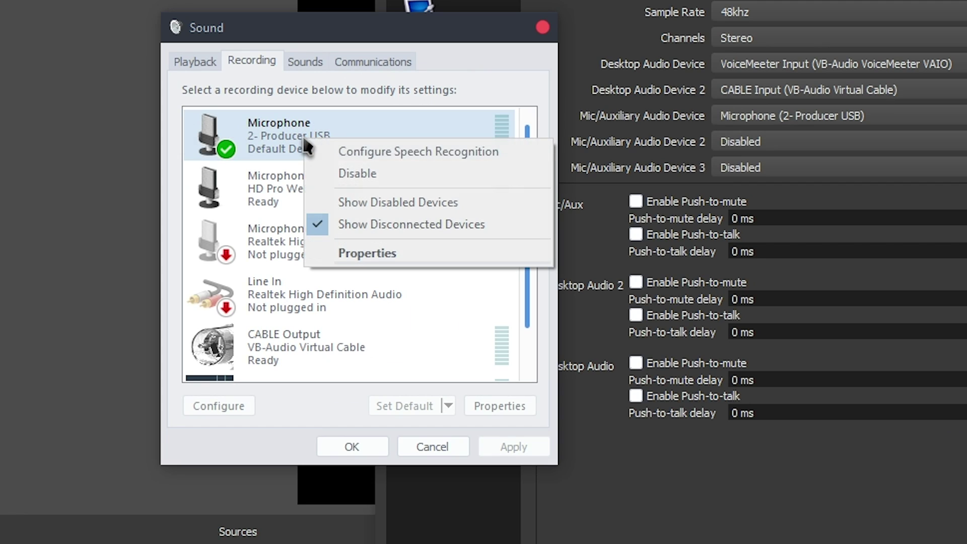
{"action": "left_click", "coordinate": [366, 252]}
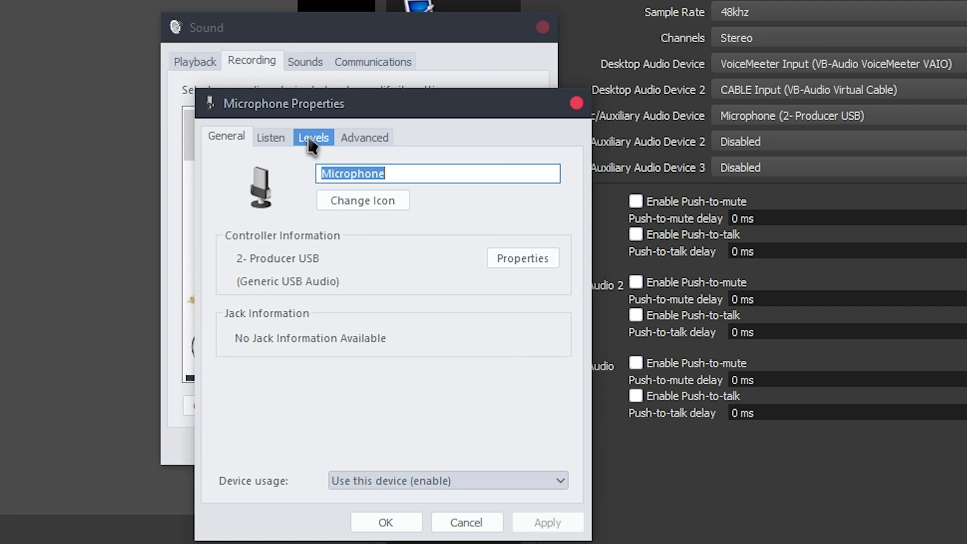
{"action": "left_click", "coordinate": [355, 135]}
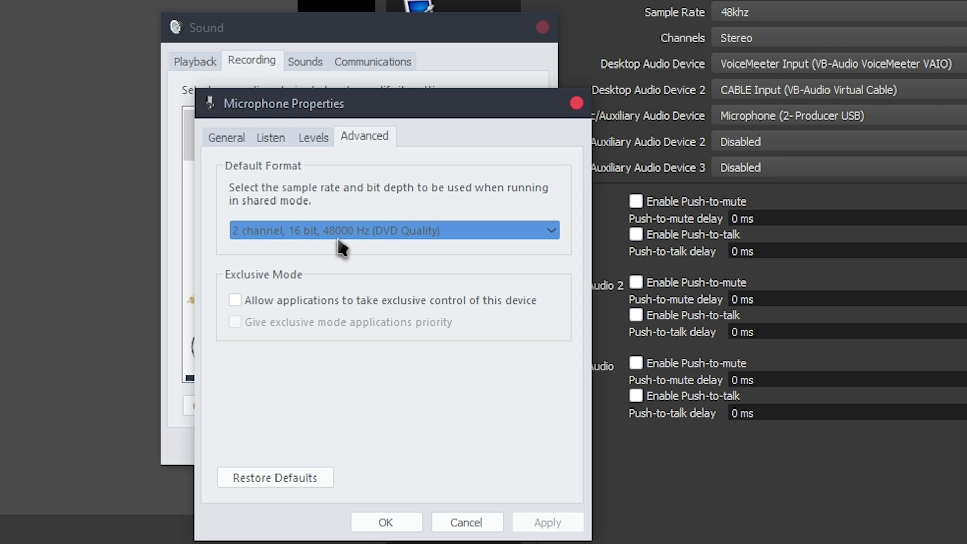
{"action": "left_click", "coordinate": [360, 232]}
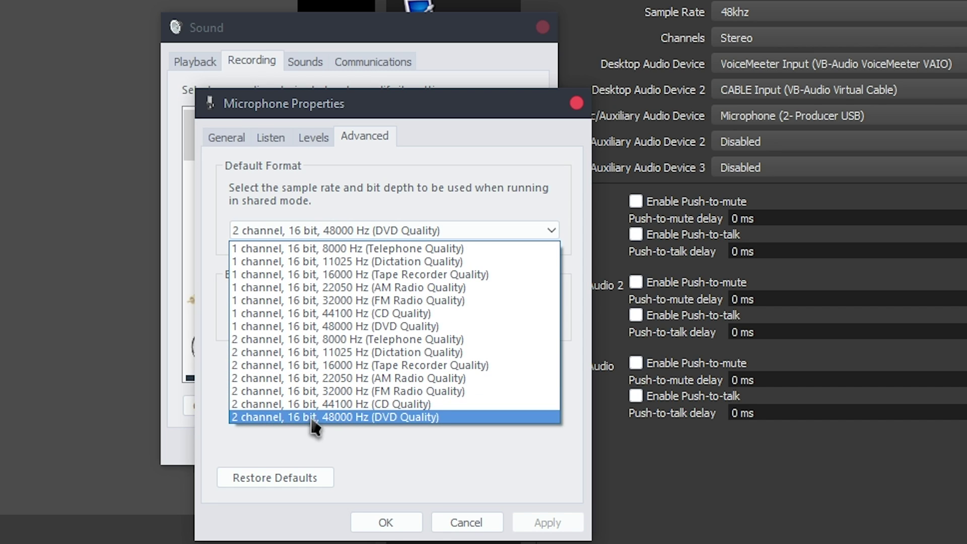
{"action": "left_click", "coordinate": [369, 226]}
{"action": "left_click", "coordinate": [416, 231]}
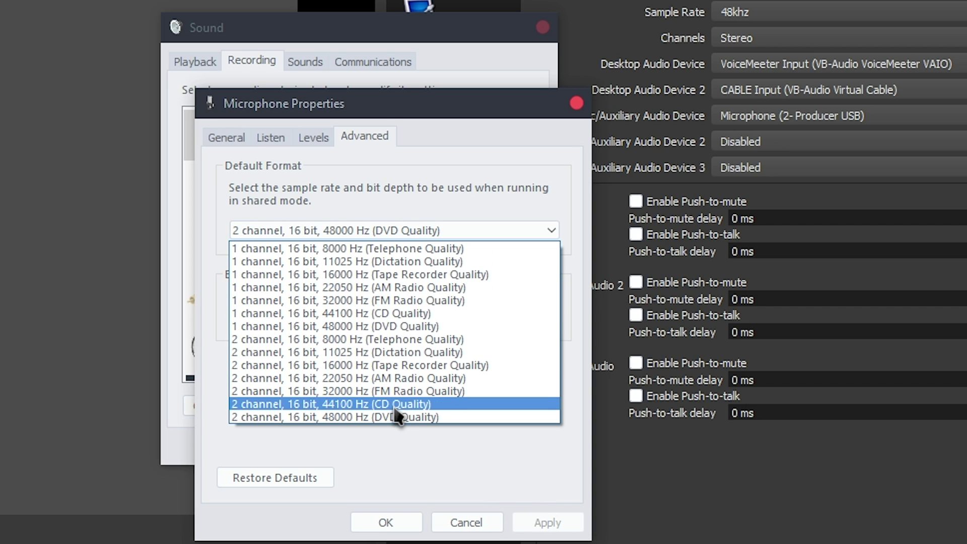
{"action": "left_click", "coordinate": [513, 484]}
{"action": "left_click", "coordinate": [576, 104]}
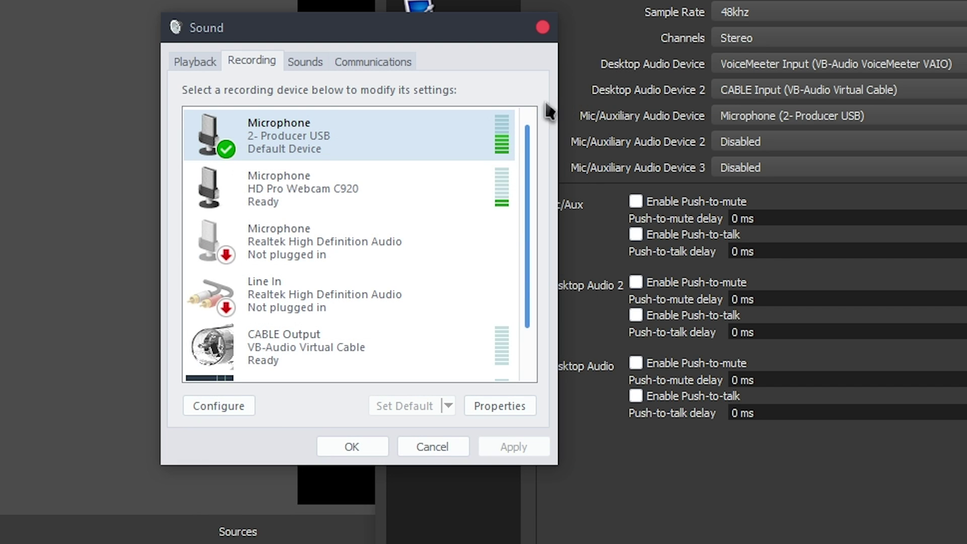
- Close the Sound dialog and keep Stereo channels with the Producer USB microphone as mic input
{"action": "left_click", "coordinate": [542, 27]}
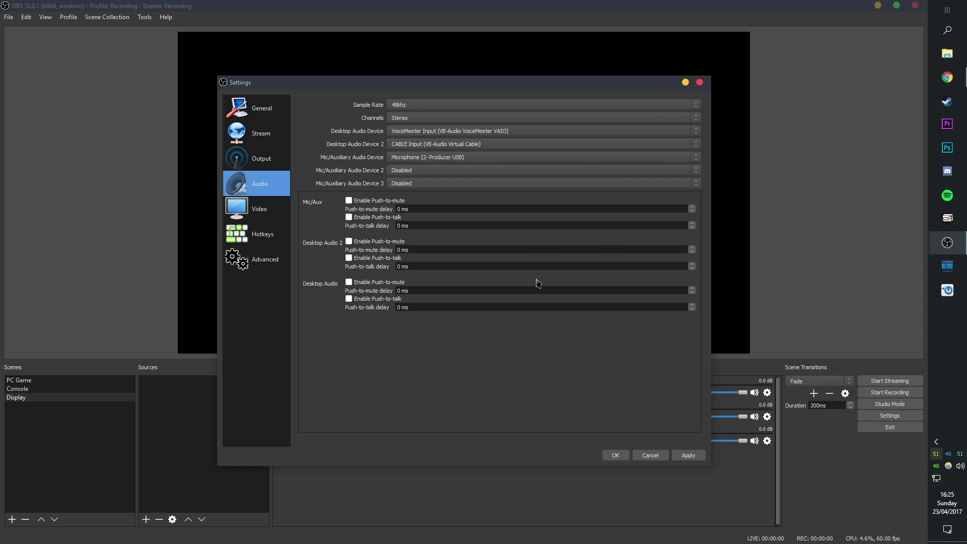
{"action": "left_click", "coordinate": [435, 119]}
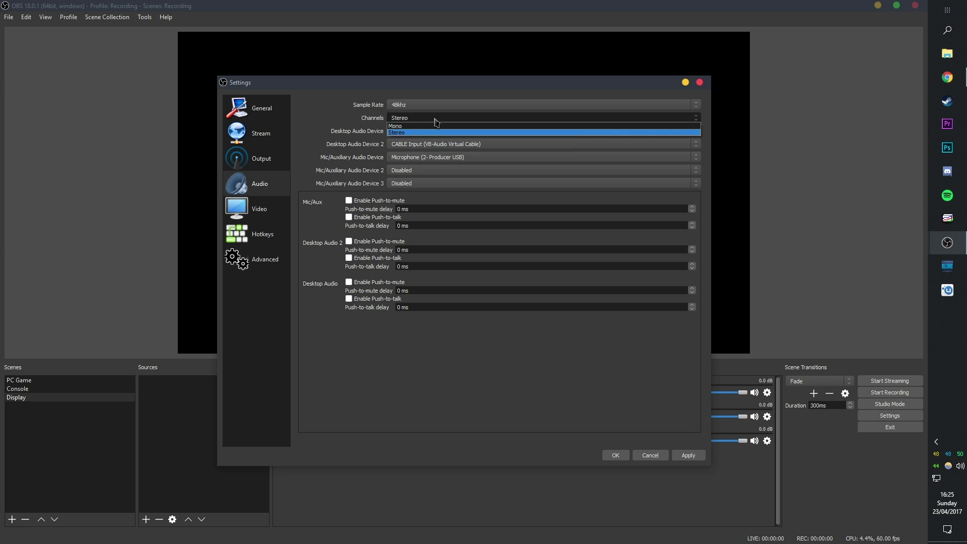
{"action": "left_click", "coordinate": [437, 121]}
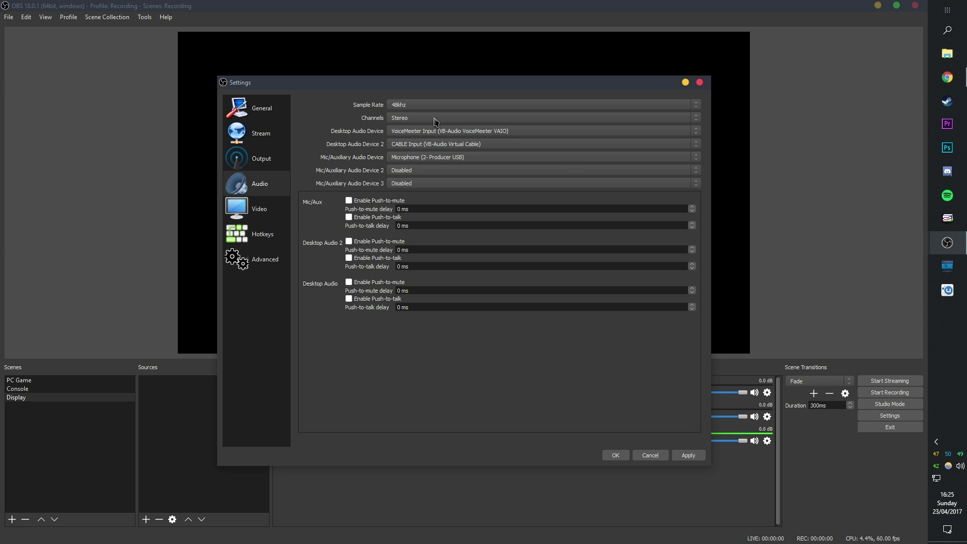
{"action": "left_click", "coordinate": [419, 159]}
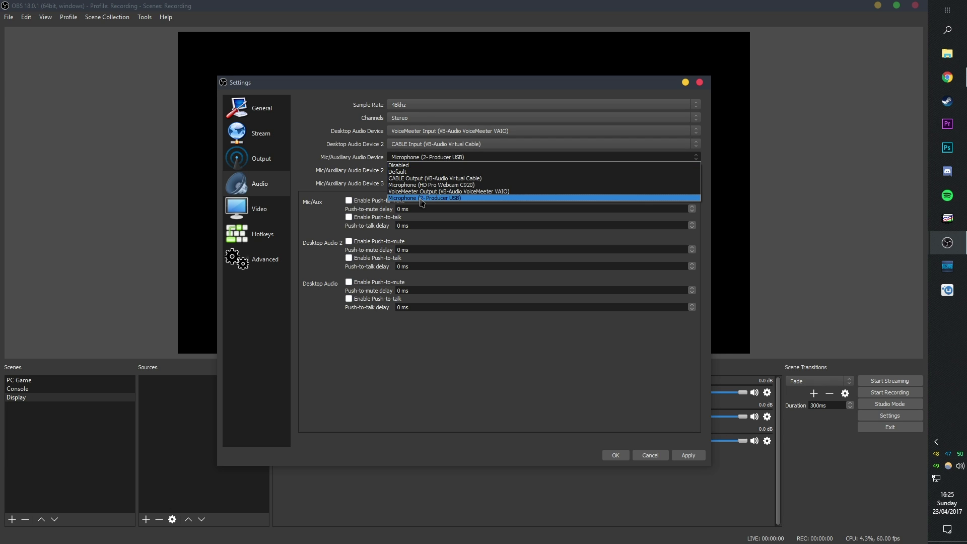
{"action": "left_click", "coordinate": [418, 158]}
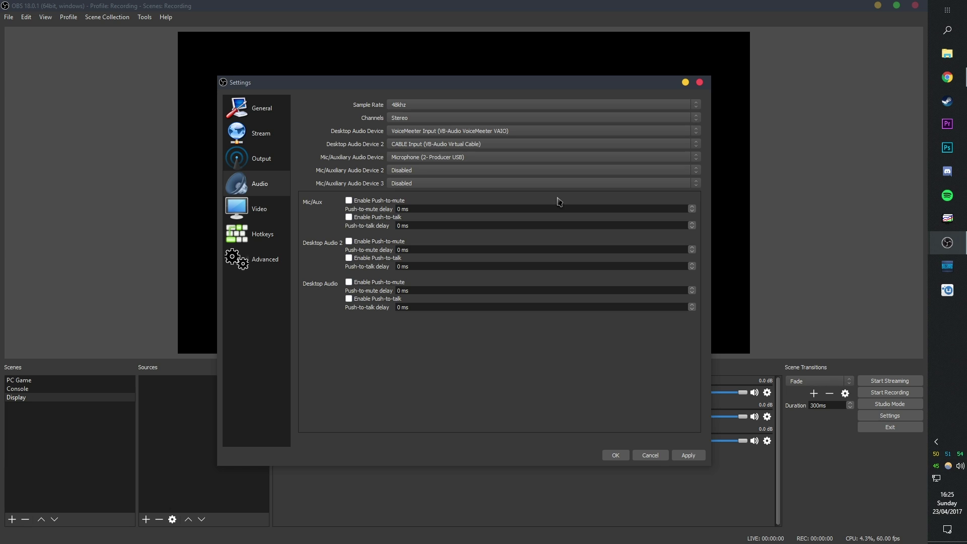
{"action": "left_click", "coordinate": [252, 206]}
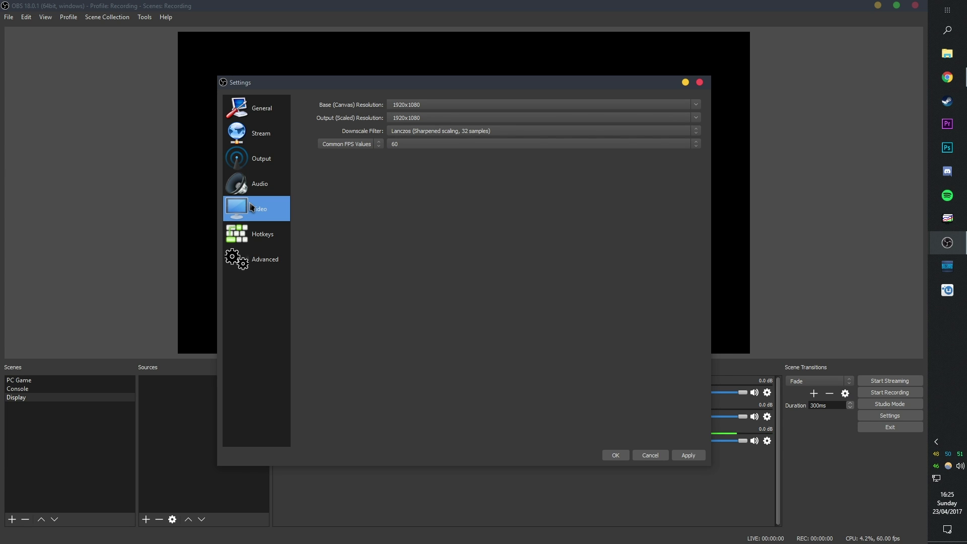
- Start editing the Video page's base canvas resolution, set at 1920x1080
{"action": "left_click", "coordinate": [416, 106]}
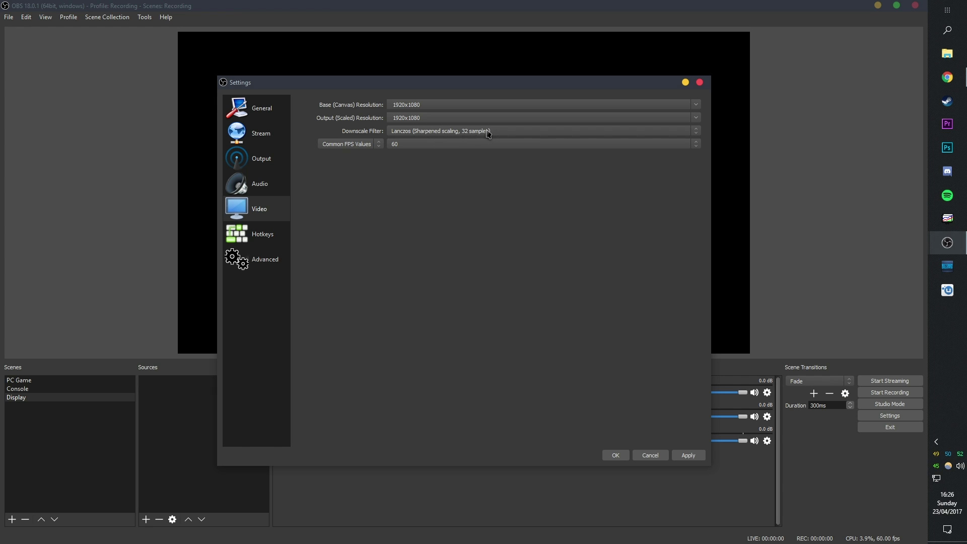
- Scroll through the hotkey assignments on the Hotkeys page
{"action": "left_click", "coordinate": [256, 237]}
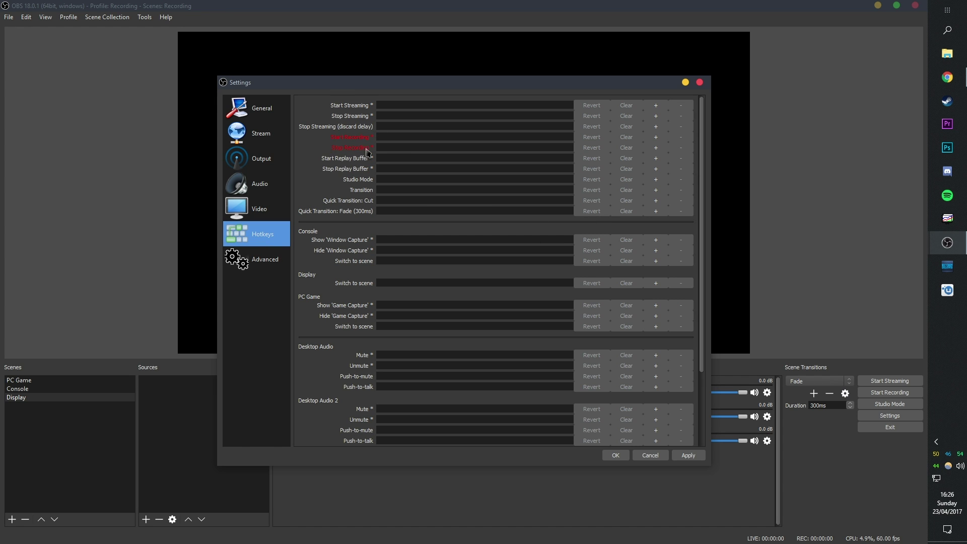
{"action": "scroll", "coordinate": [485, 310], "scroll_direction": "down", "scroll_amount": 3}
{"action": "scroll", "coordinate": [486, 310], "scroll_direction": "up", "scroll_amount": 3}
{"action": "left_click", "coordinate": [260, 258]}
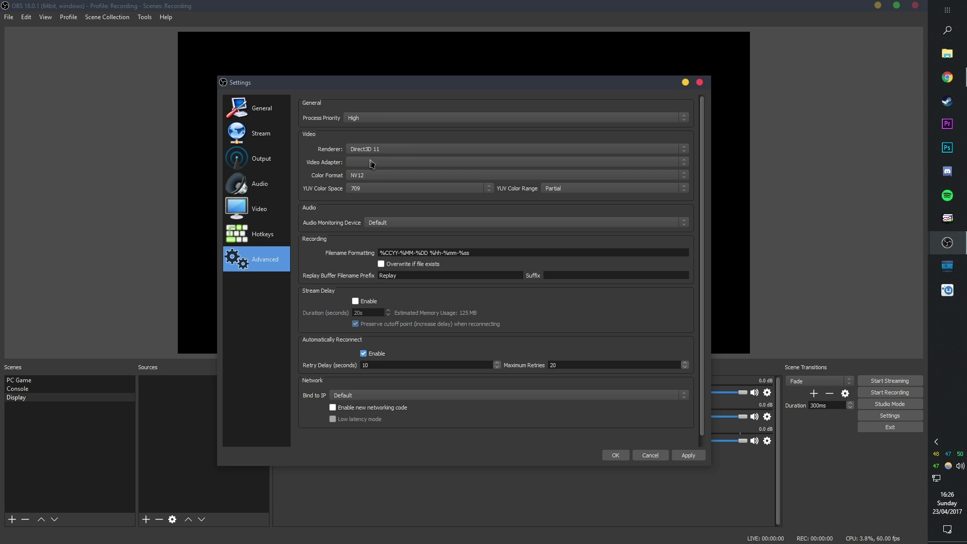
{"action": "left_click", "coordinate": [372, 121]}
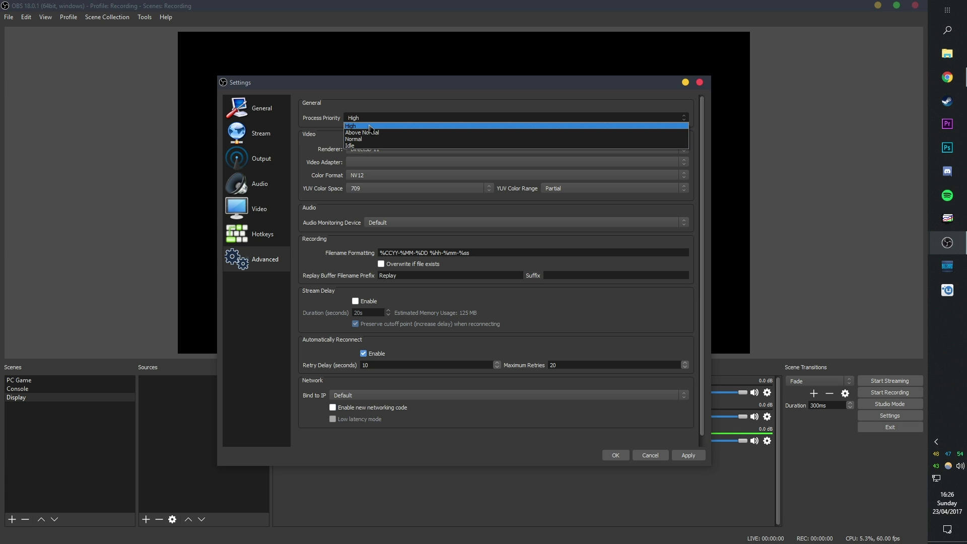
{"action": "left_click", "coordinate": [363, 120]}
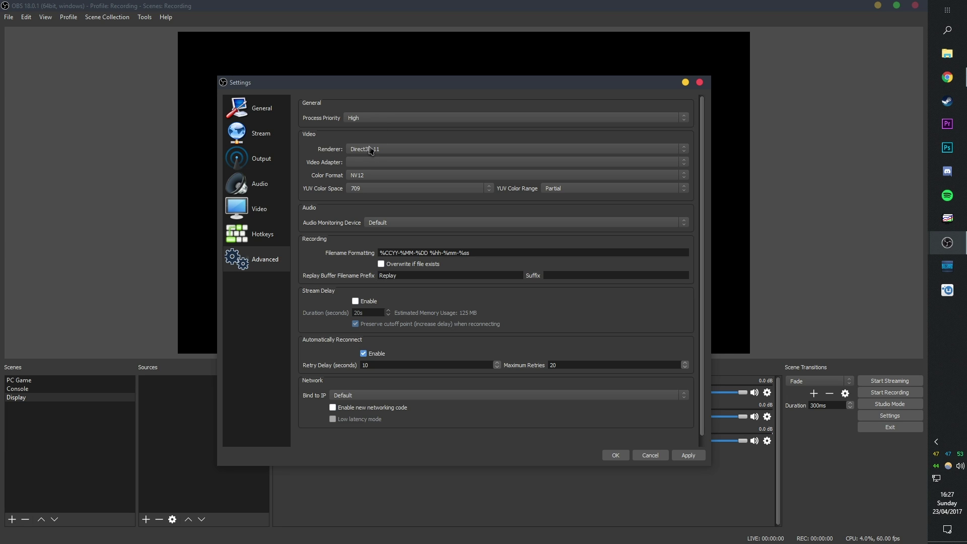
{"action": "left_click", "coordinate": [363, 119]}
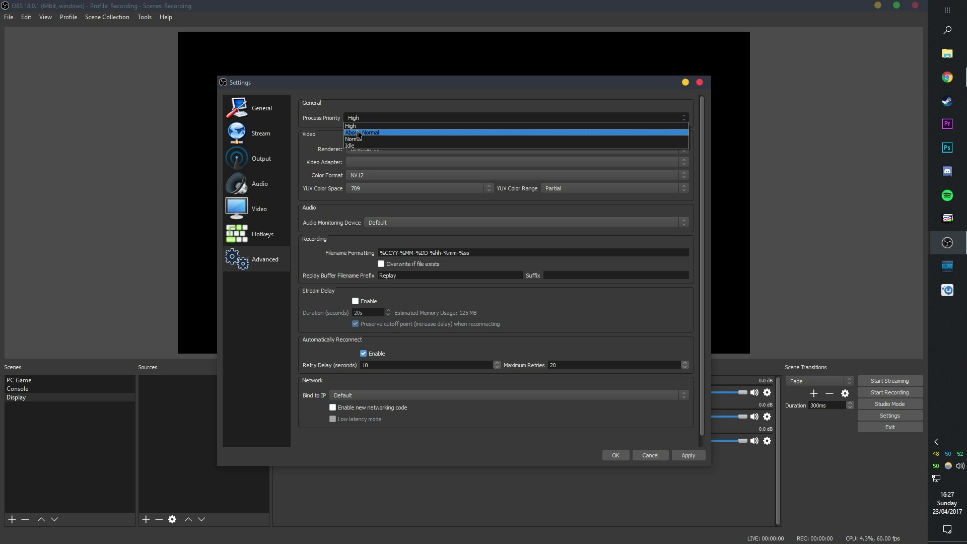
{"action": "left_click", "coordinate": [382, 118]}
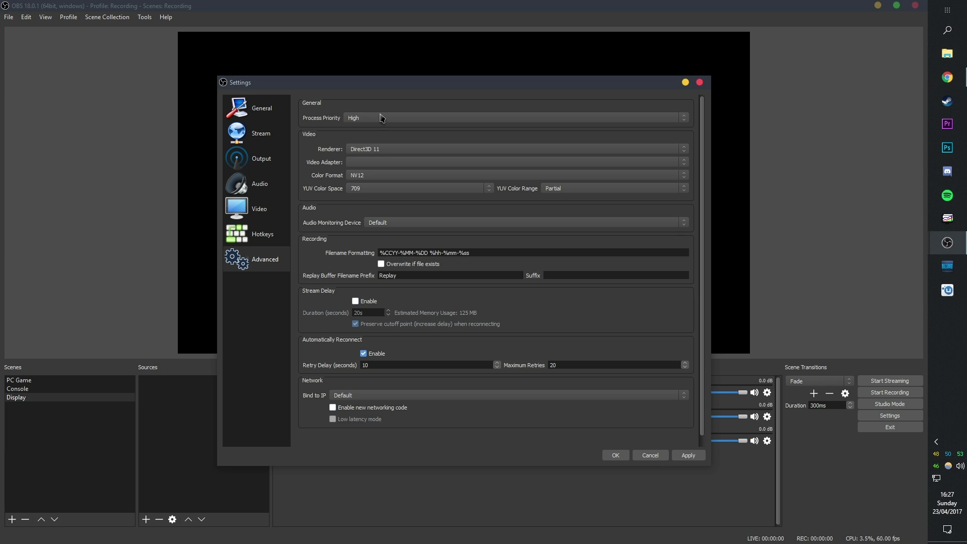
{"action": "left_click", "coordinate": [382, 118]}
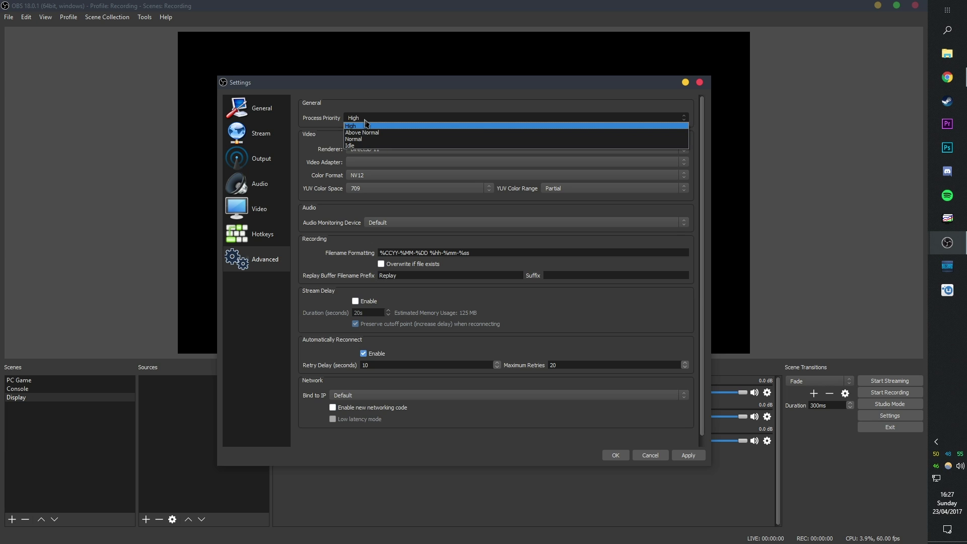
{"action": "left_click", "coordinate": [366, 125]}
- Keep renderer Direct3D 11, colour format NV12, YUV space 709 and range Partial, then close Settings
{"action": "left_click", "coordinate": [367, 149]}
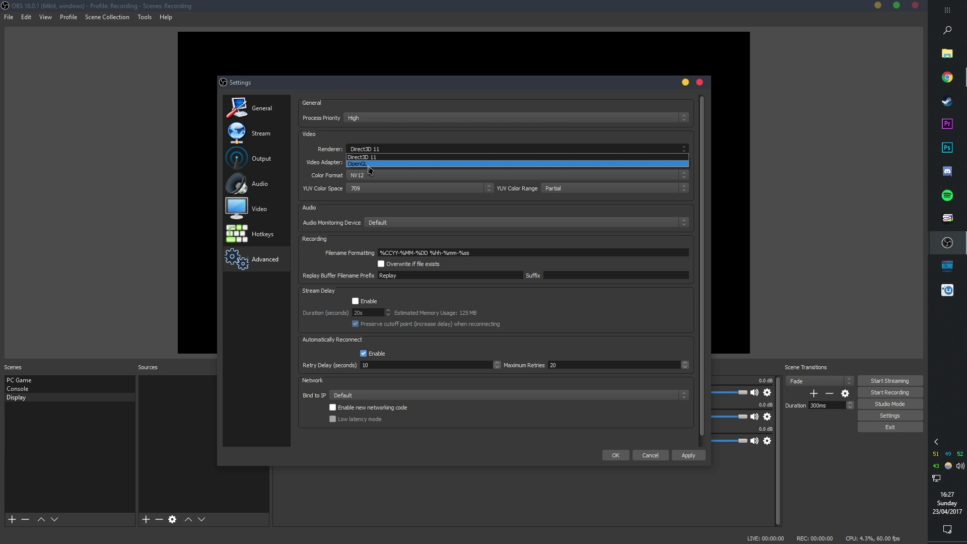
{"action": "left_click", "coordinate": [373, 156]}
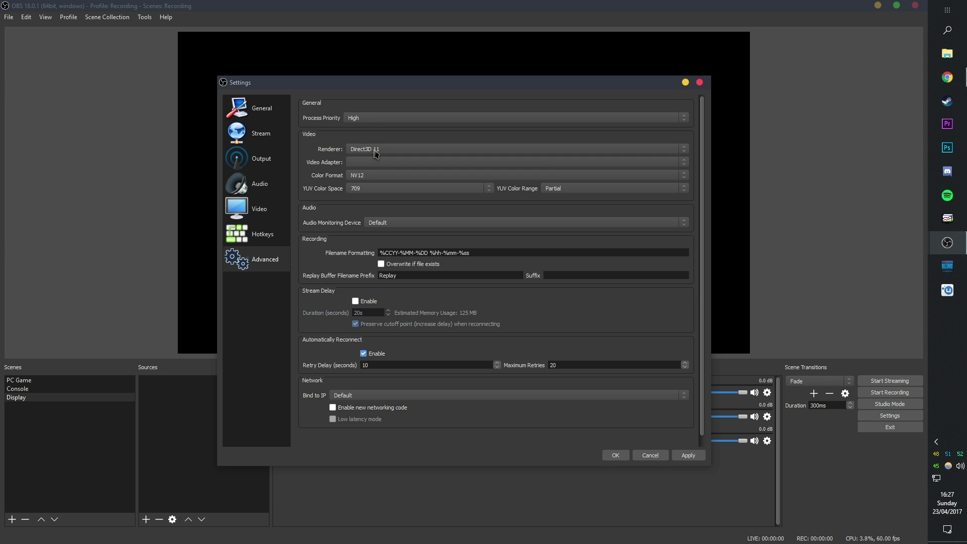
{"action": "left_click", "coordinate": [366, 177]}
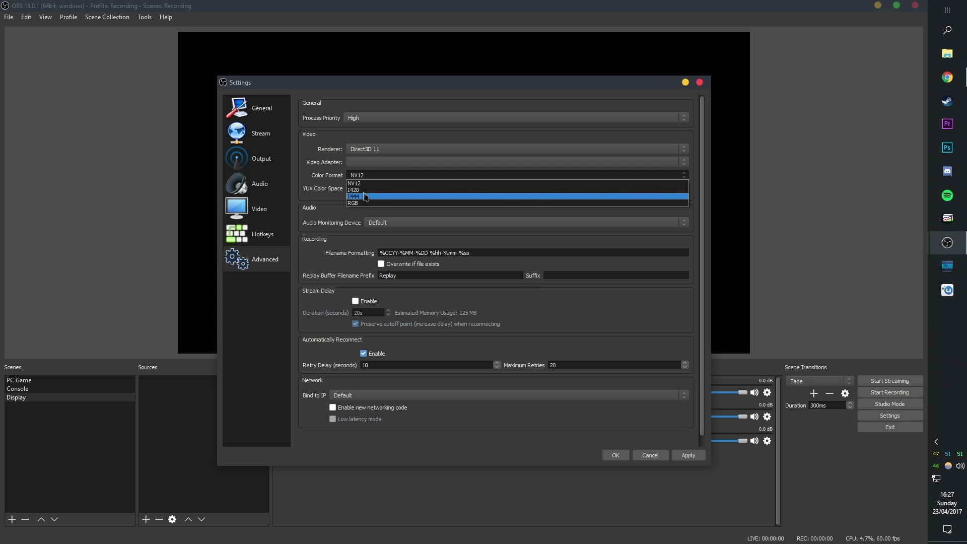
{"action": "left_click", "coordinate": [367, 182]}
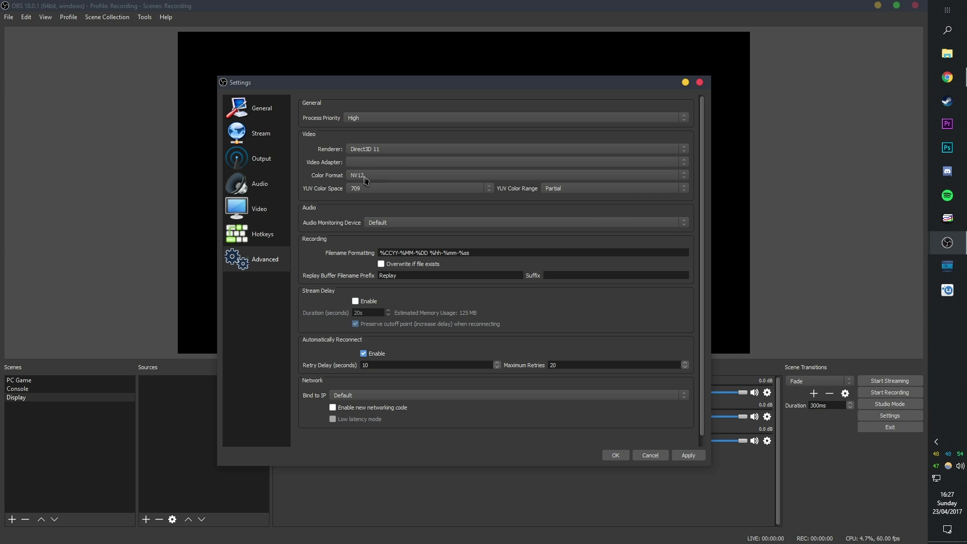
{"action": "left_click", "coordinate": [370, 190]}
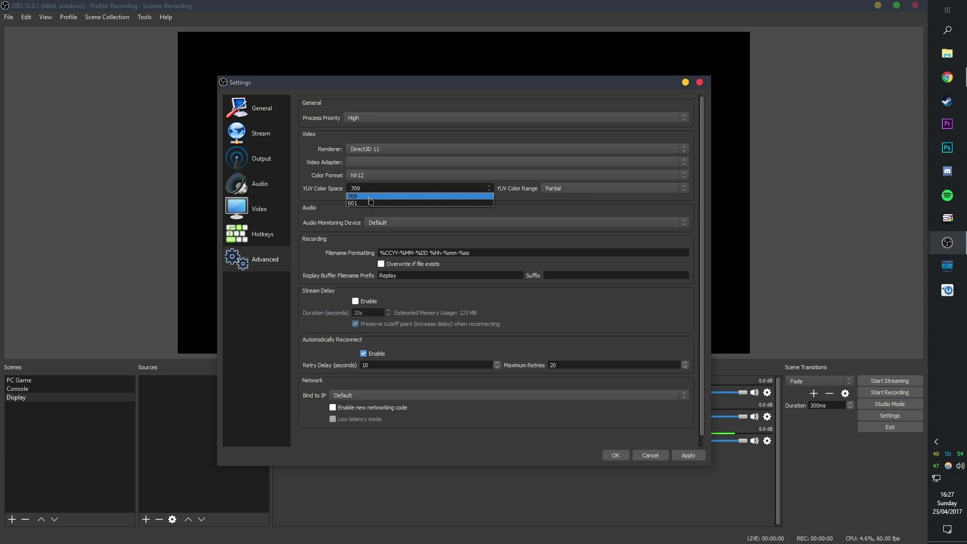
{"action": "left_click", "coordinate": [364, 191]}
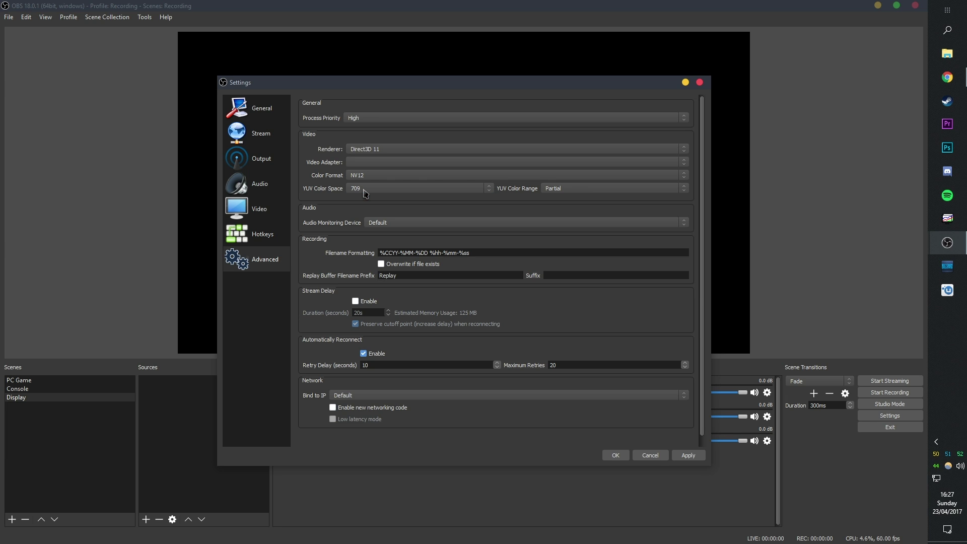
{"action": "left_click", "coordinate": [578, 192]}
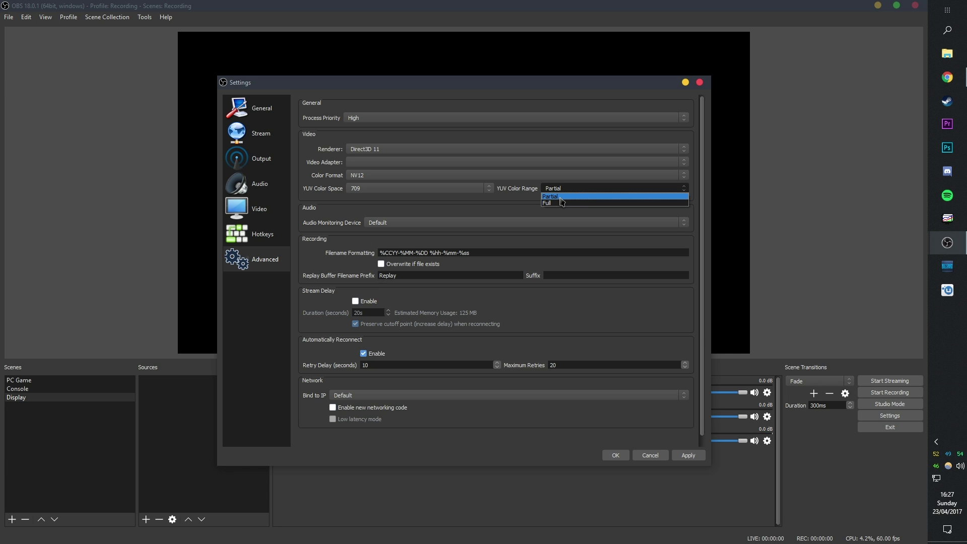
{"action": "left_click", "coordinate": [557, 196]}
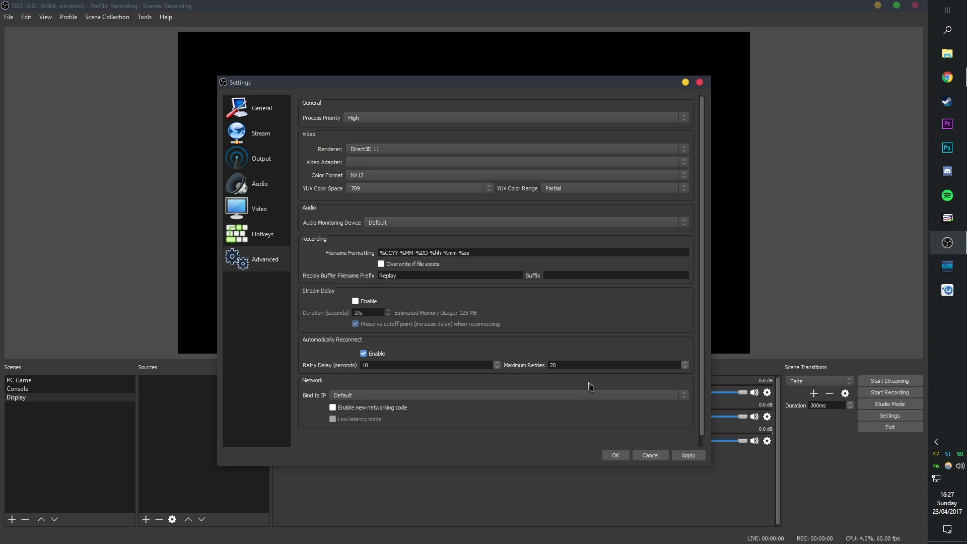
{"action": "left_click", "coordinate": [615, 455]}
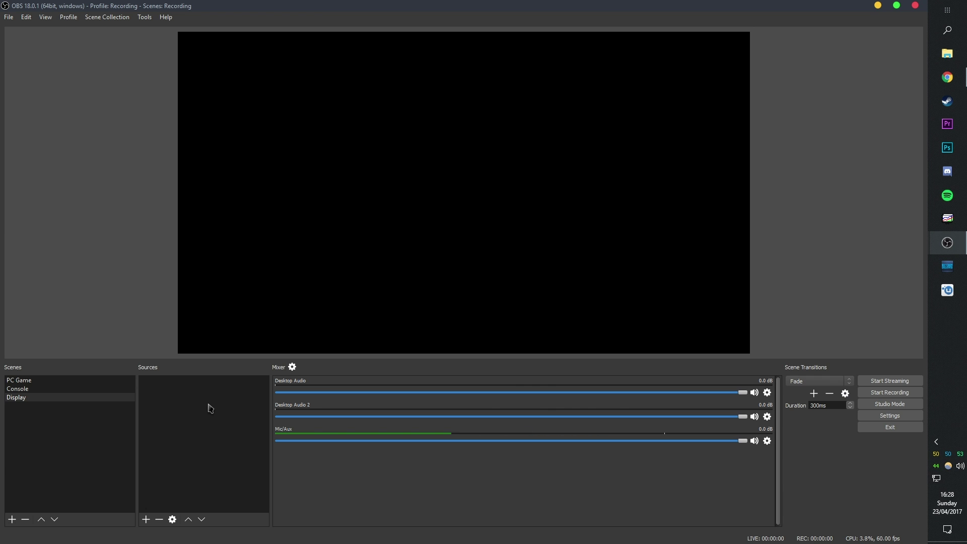
- Create a new scene named 'Games' in the Scenes list
{"action": "right_click", "coordinate": [193, 403]}
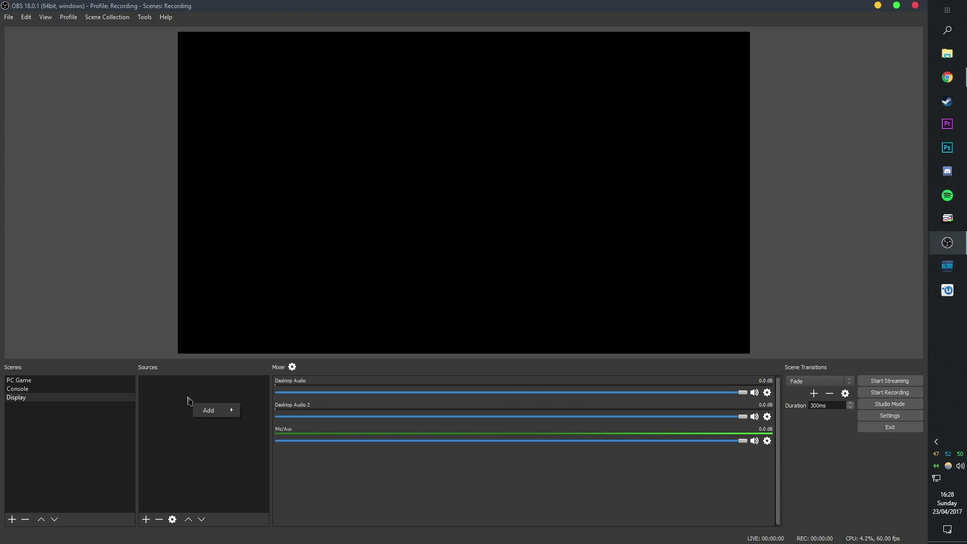
{"action": "left_click", "coordinate": [113, 420]}
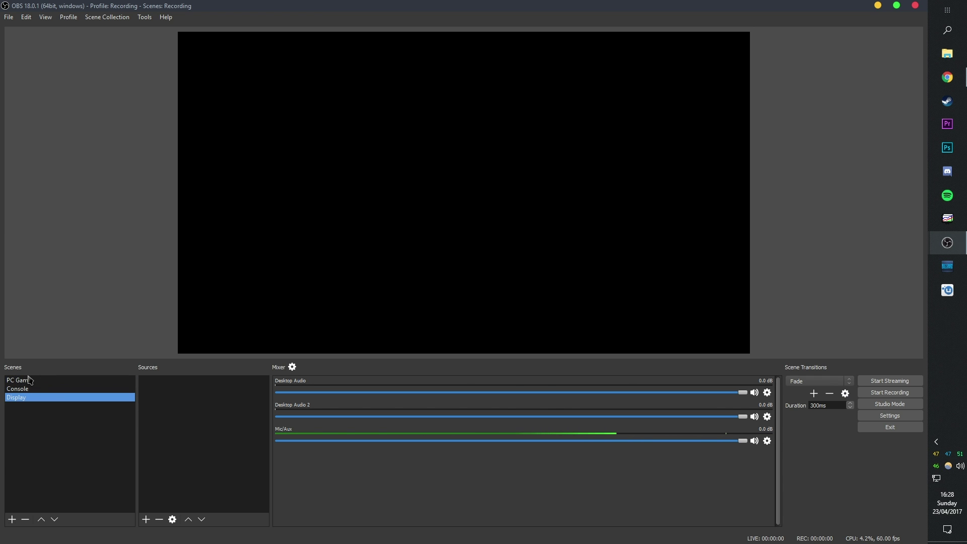
{"action": "right_click", "coordinate": [41, 435]}
{"action": "left_click", "coordinate": [63, 442]}
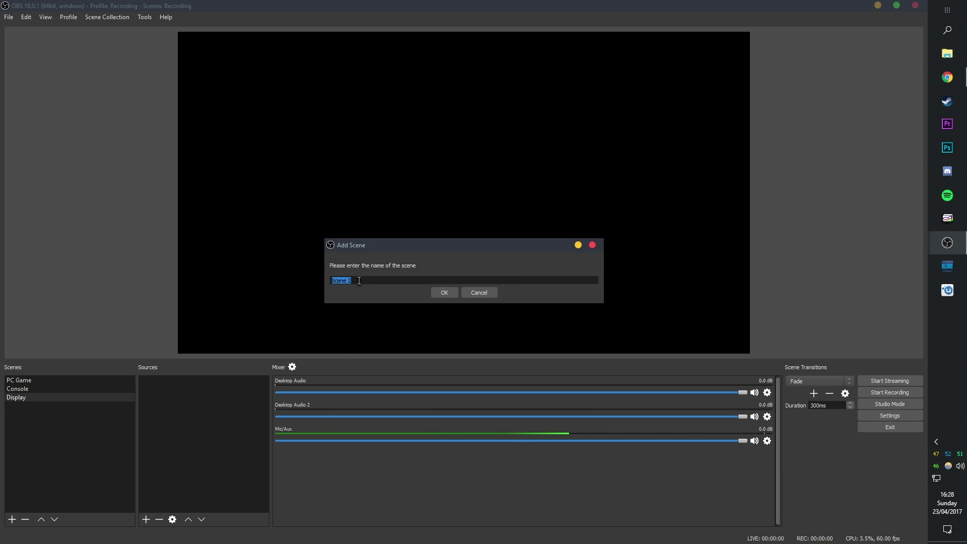
{"action": "type", "text": "Gamer"}
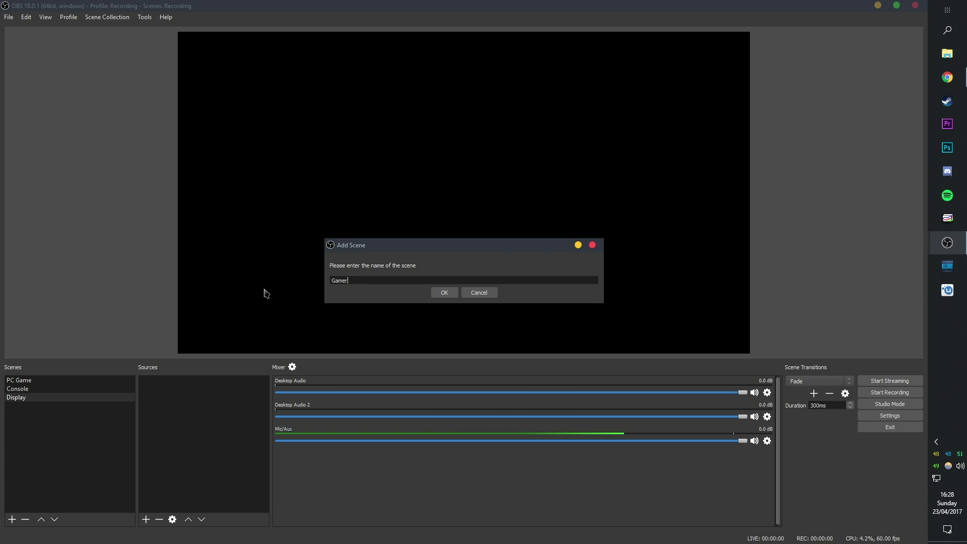
{"action": "key", "text": "BackSpace"}
{"action": "type", "text": "s"}
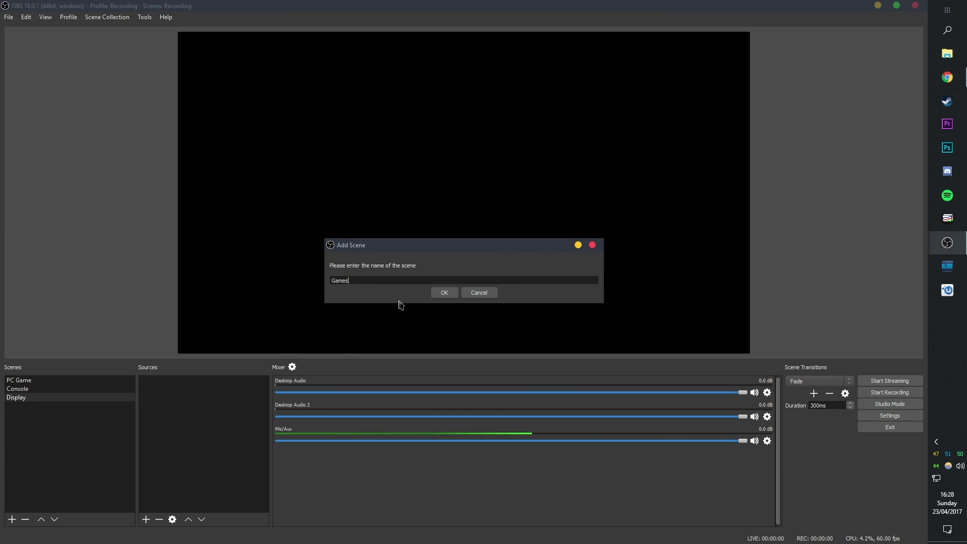
{"action": "left_click", "coordinate": [442, 292]}
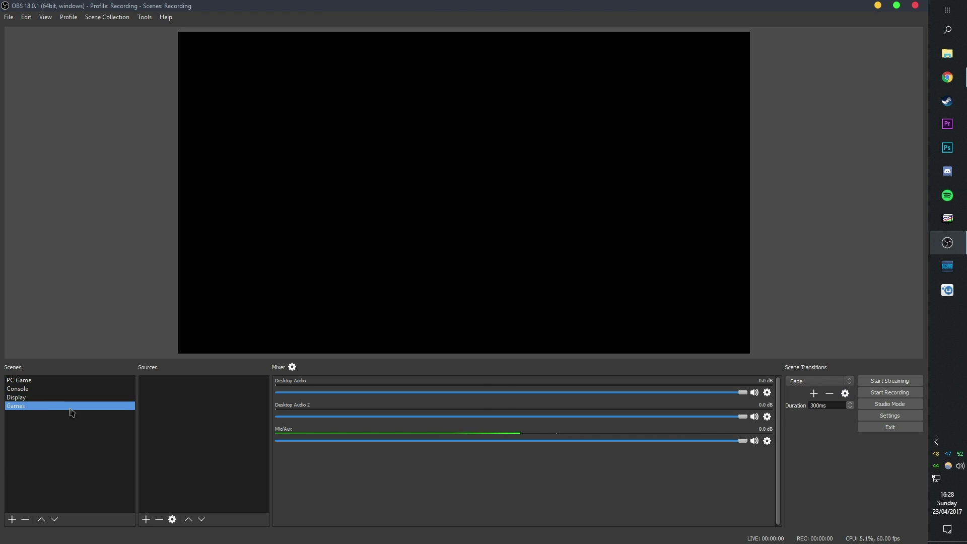
- Add a Game Capture source named 'Game Capture 2' to the Games scene
{"action": "right_click", "coordinate": [182, 406]}
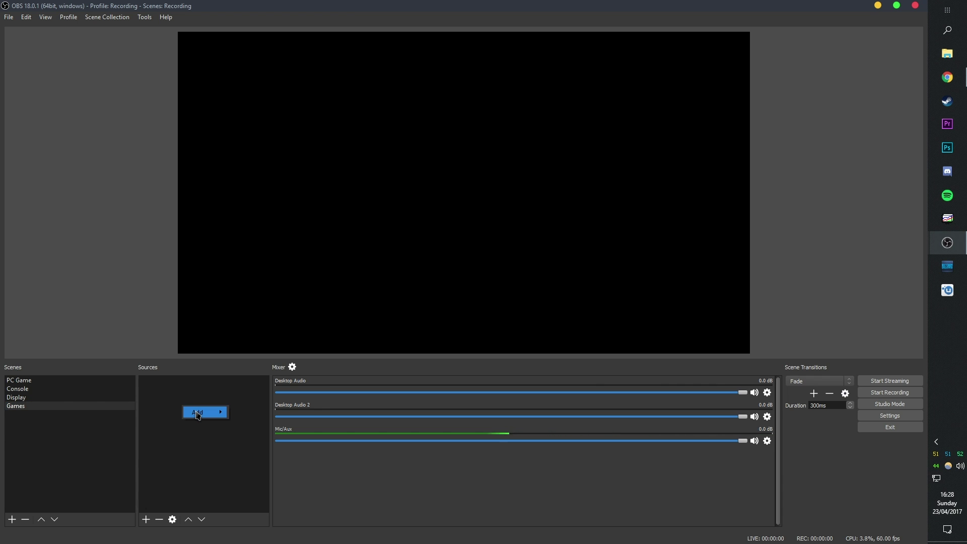
{"action": "mouse_move", "coordinate": [198, 415]}
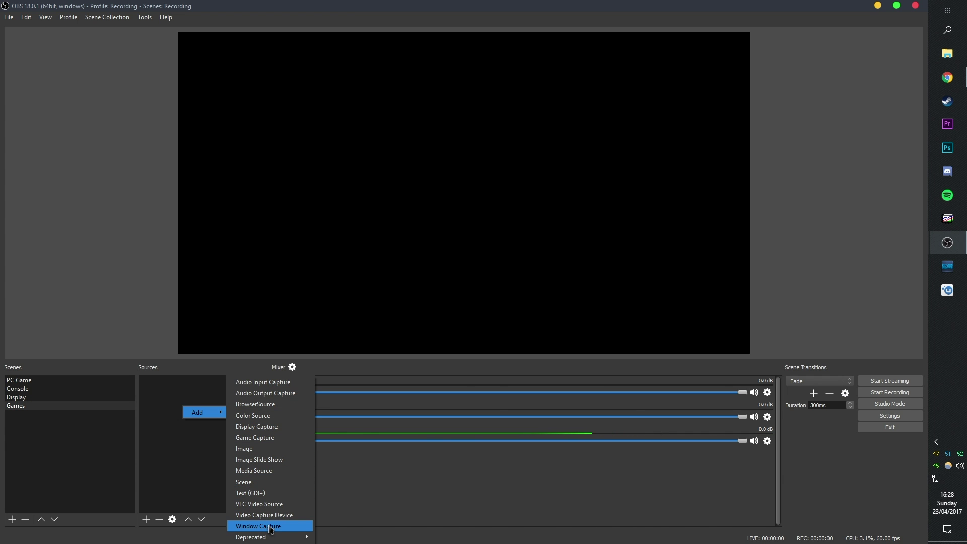
{"action": "left_click", "coordinate": [255, 439]}
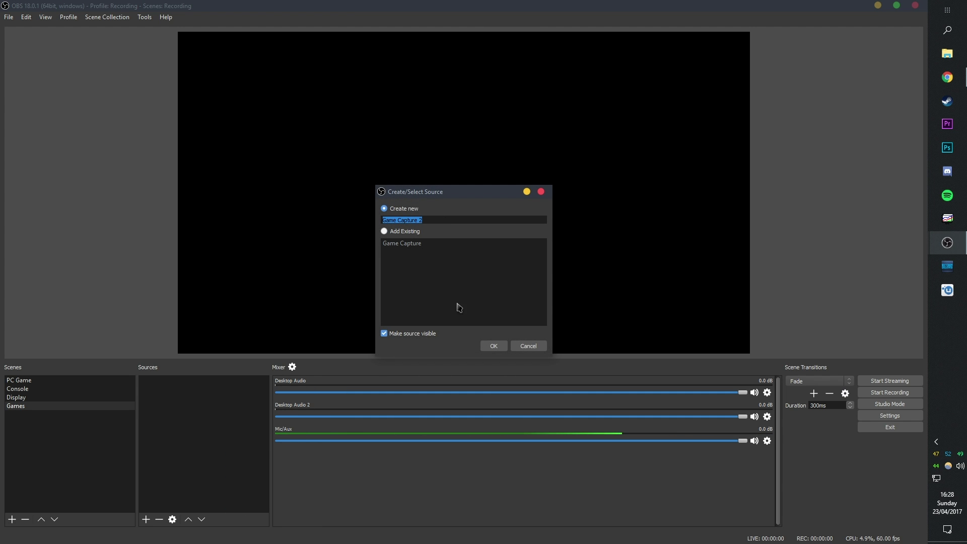
{"action": "left_click", "coordinate": [493, 347]}
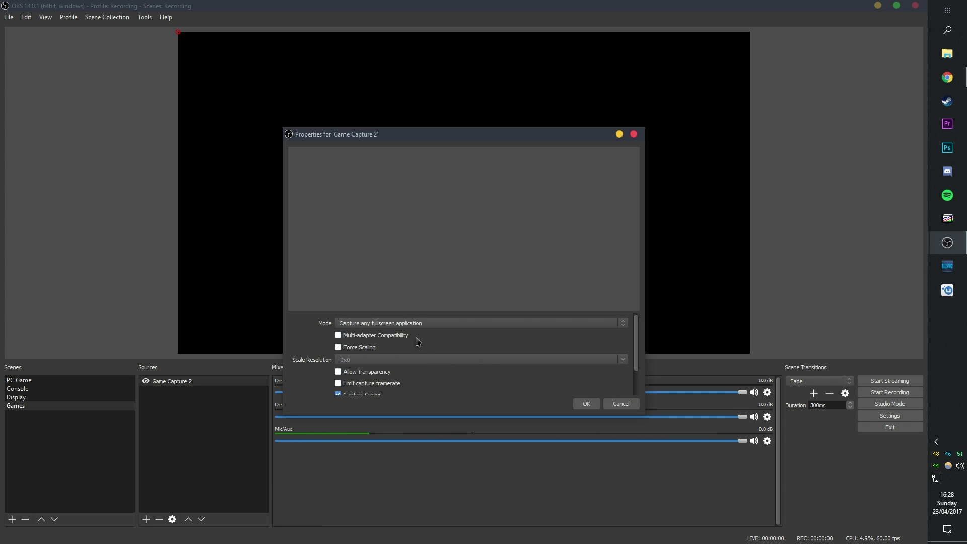
- Set its mode to 'Capture specific window', leave Window empty, and enable the anti-cheat compatibility hook
{"action": "left_click_drag", "start_coordinate": [637, 345], "coordinate": [637, 357]}
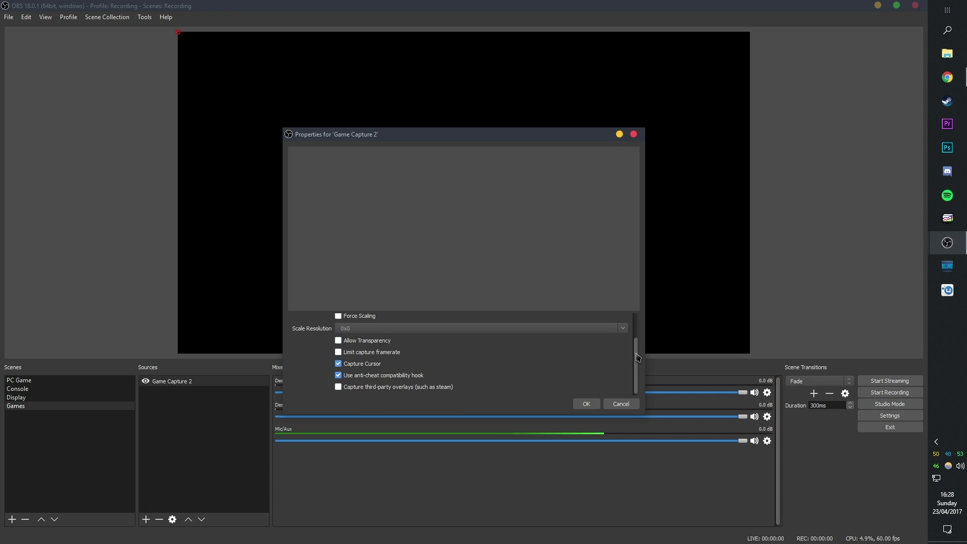
{"action": "scroll", "coordinate": [636, 367], "scroll_direction": "up", "scroll_amount": 3}
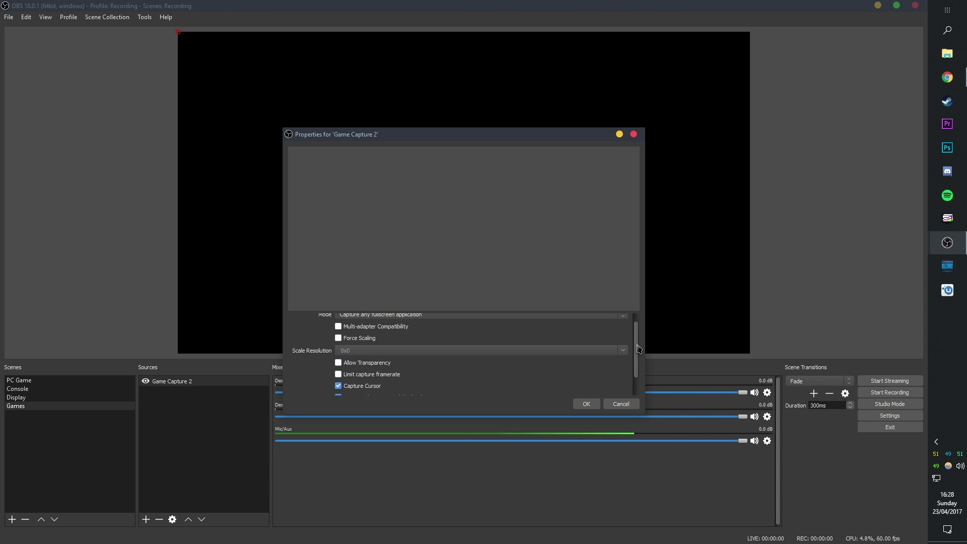
{"action": "left_click", "coordinate": [381, 324]}
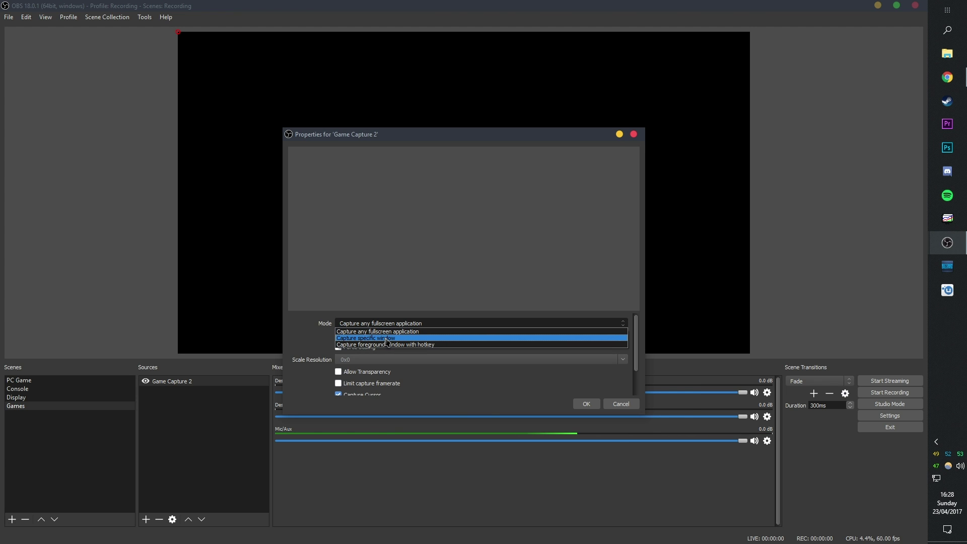
{"action": "left_click", "coordinate": [386, 338]}
{"action": "left_click", "coordinate": [401, 305]}
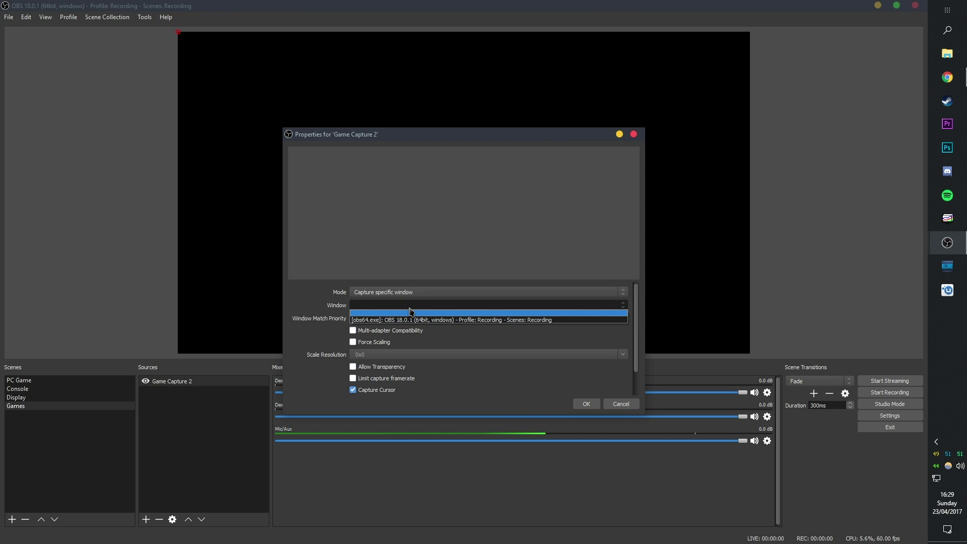
{"action": "left_click", "coordinate": [408, 310]}
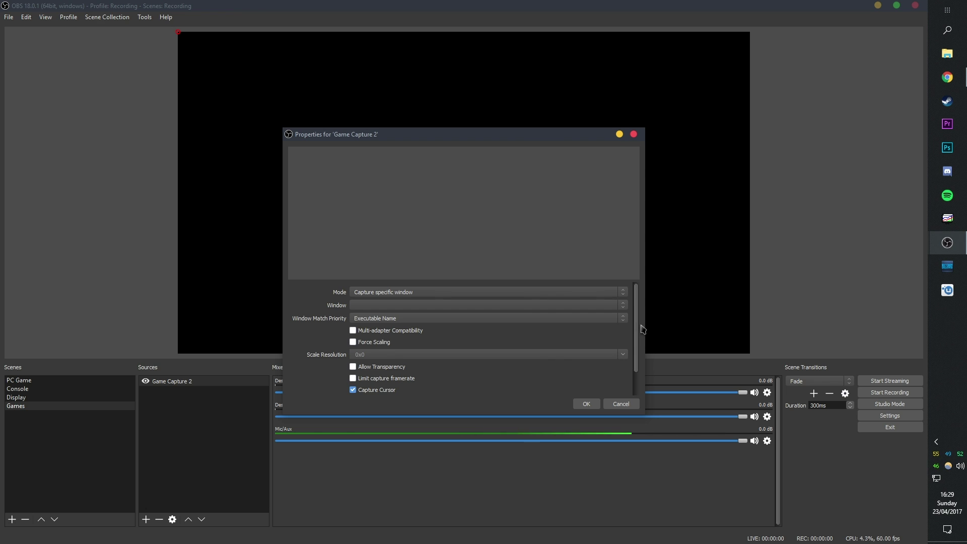
{"action": "left_click_drag", "start_coordinate": [636, 324], "coordinate": [644, 346]}
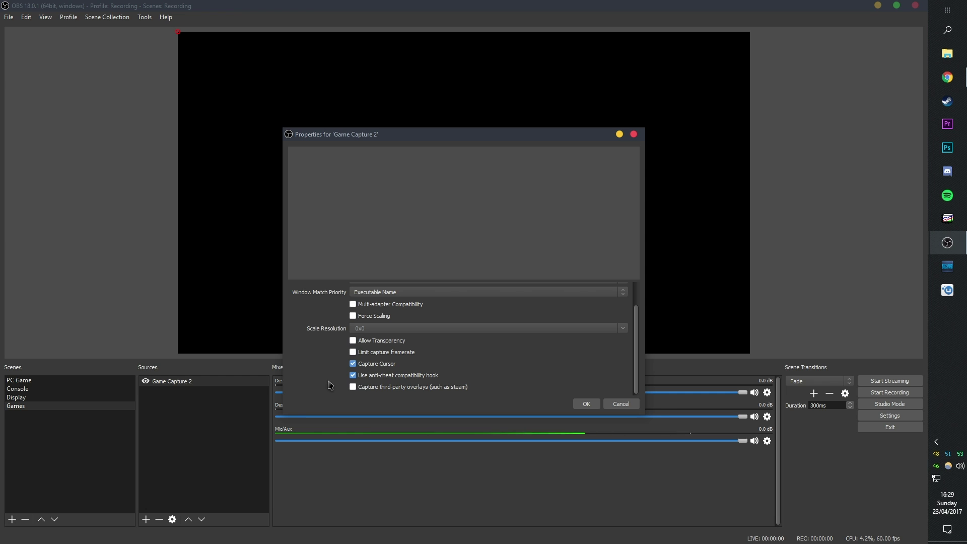
{"action": "left_click", "coordinate": [372, 377]}
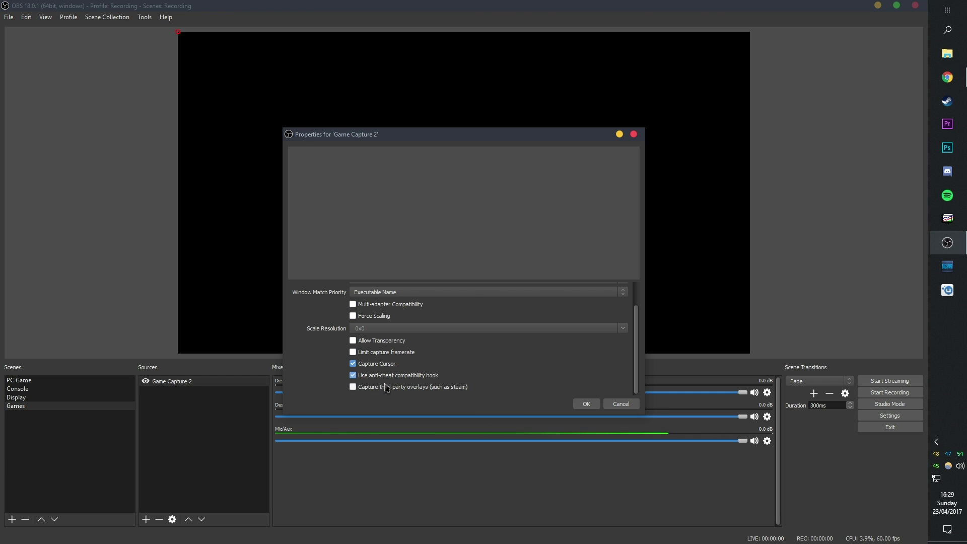
- Cancel the Game Capture properties and add a Display Capture source to the Games scene
{"action": "left_click", "coordinate": [614, 407]}
{"action": "right_click", "coordinate": [228, 421]}
{"action": "mouse_move", "coordinate": [247, 429]}
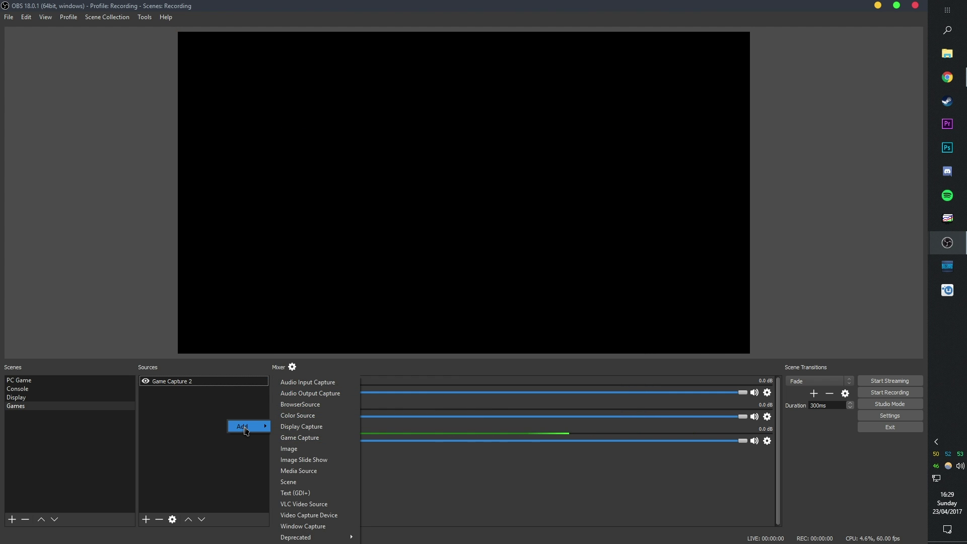
{"action": "left_click", "coordinate": [321, 429]}
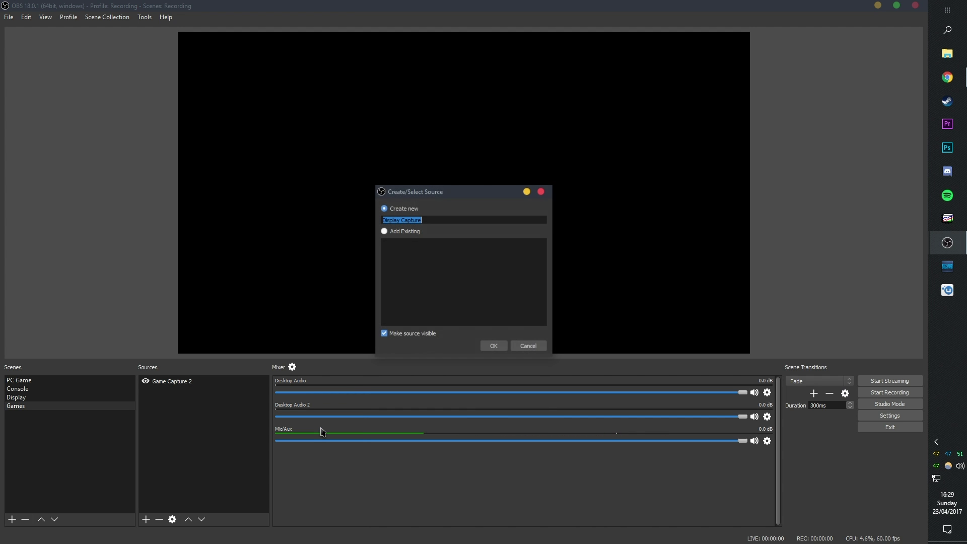
{"action": "left_click", "coordinate": [492, 345]}
{"action": "left_click", "coordinate": [586, 404]}
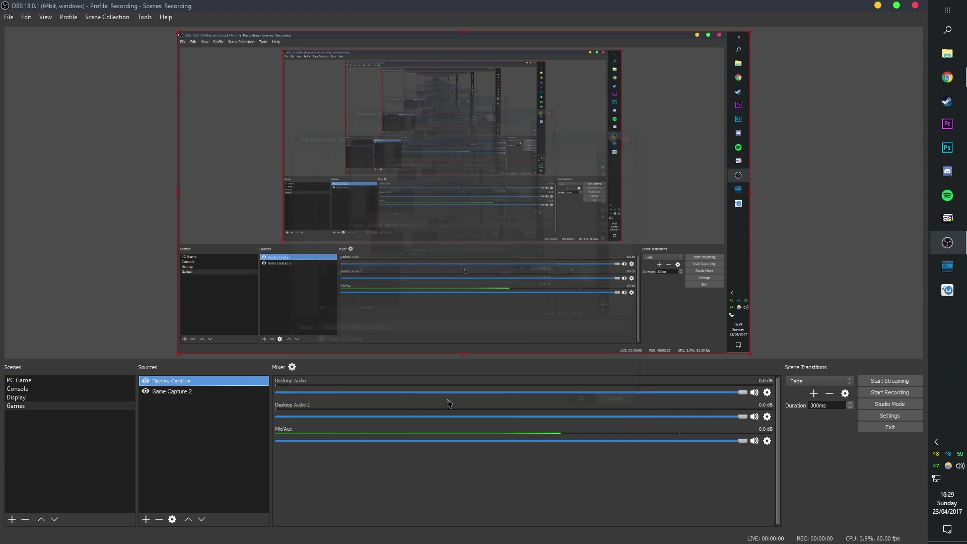
- Delete Game Capture 2, then reposition and resize the Display Capture in the preview
{"action": "left_click", "coordinate": [253, 393]}
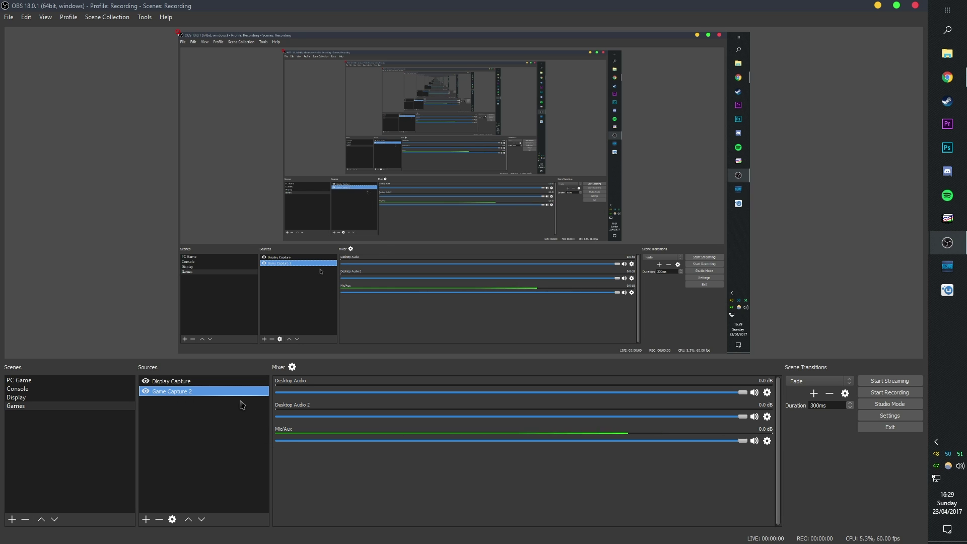
{"action": "key", "text": "Delete"}
{"action": "left_click", "coordinate": [501, 289]}
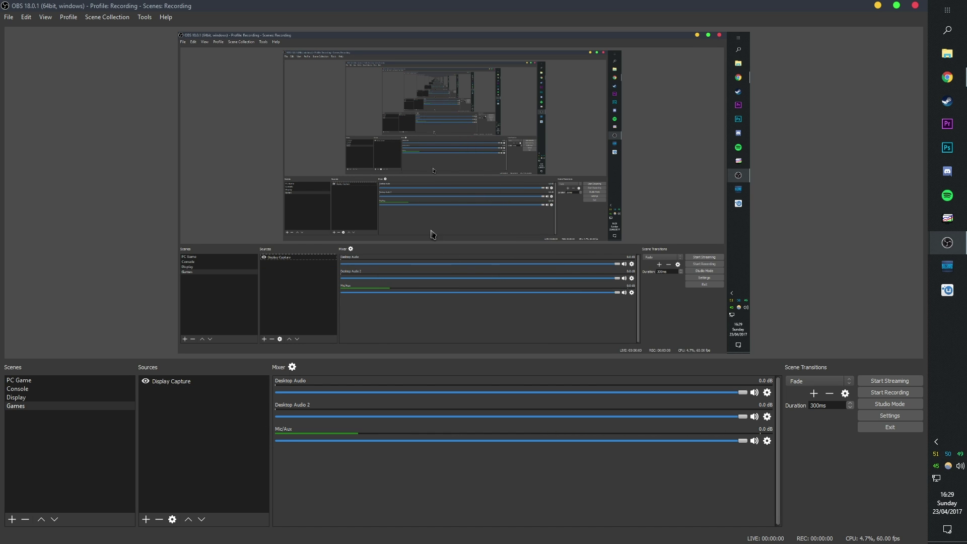
{"action": "mouse_move", "coordinate": [405, 249]}
{"action": "left_mouse_down"}
{"action": "mouse_move", "coordinate": [439, 240]}
{"action": "mouse_move", "coordinate": [420, 245]}
{"action": "left_mouse_up"}
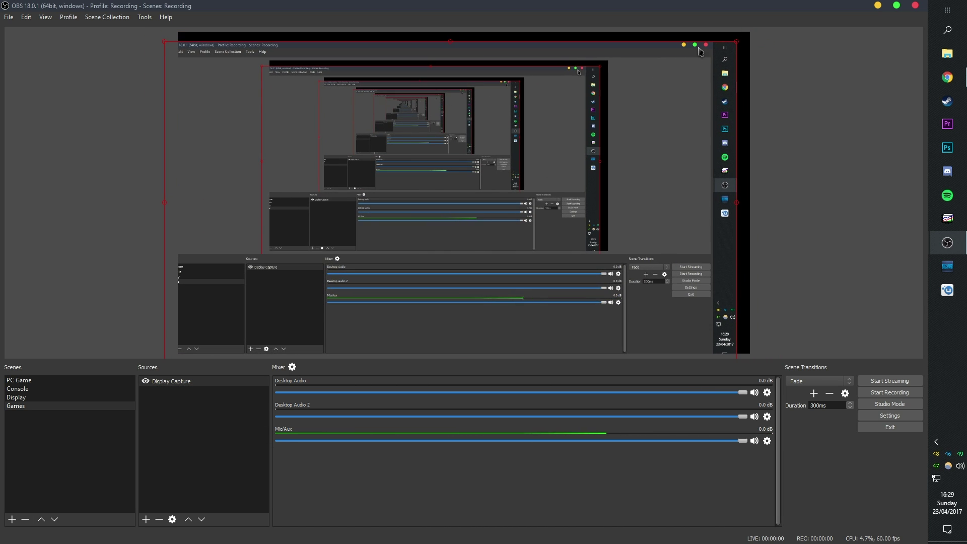
{"action": "left_click_drag", "start_coordinate": [737, 42], "coordinate": [635, 111]}
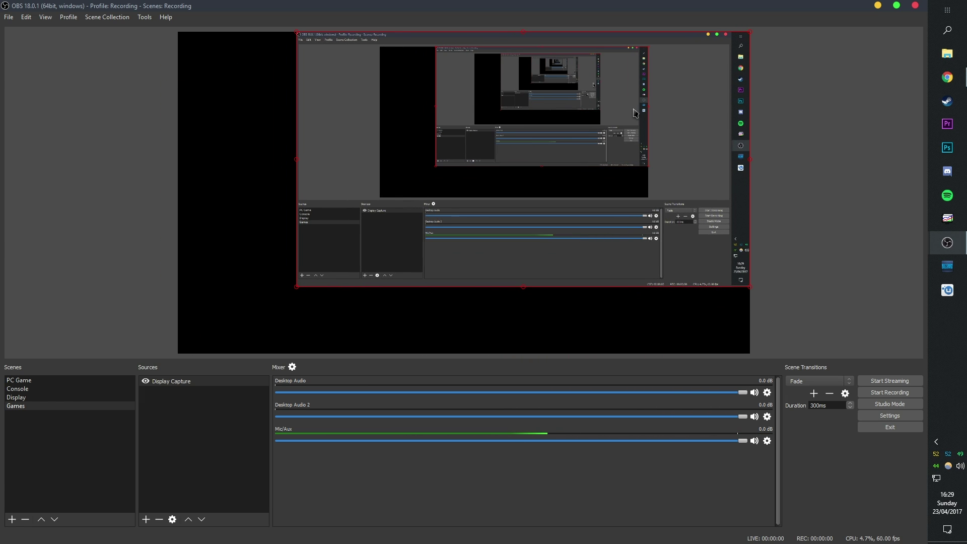
{"action": "left_click_drag", "start_coordinate": [296, 287], "coordinate": [178, 355]}
- Delete the Display Capture source, leaving the Games scene without sources
{"action": "left_click", "coordinate": [190, 383]}
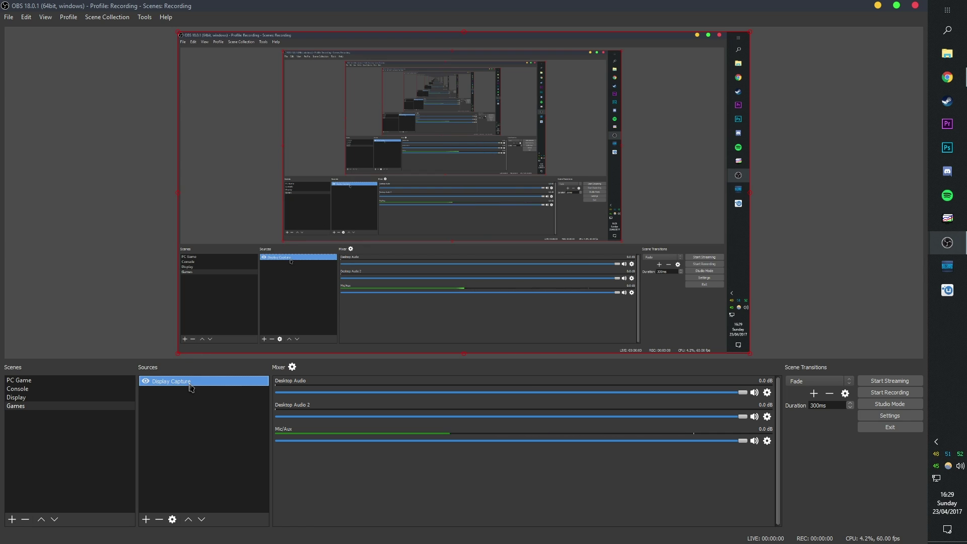
{"action": "key", "text": "Delete"}
{"action": "left_click", "coordinate": [499, 290]}
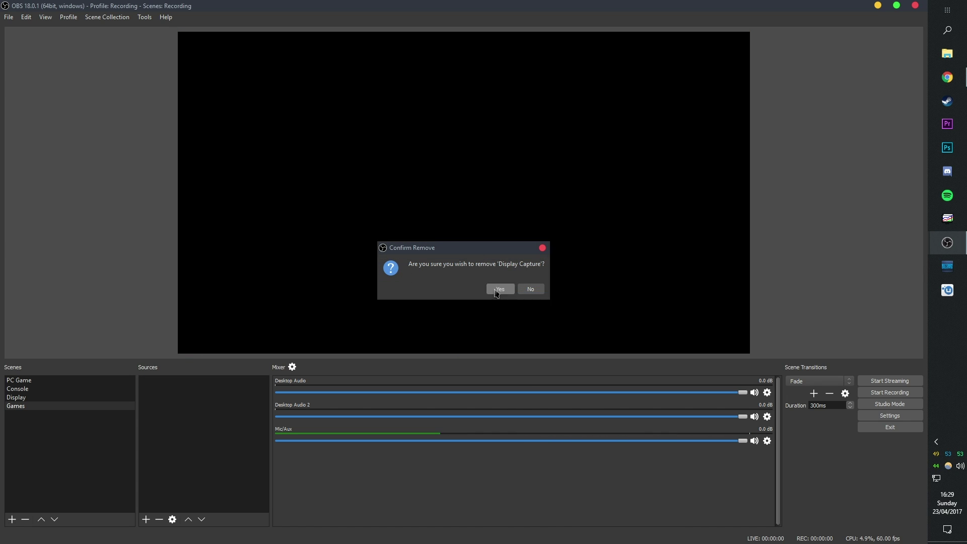
{"action": "right_click", "coordinate": [197, 418]}
{"action": "mouse_move", "coordinate": [216, 424]}
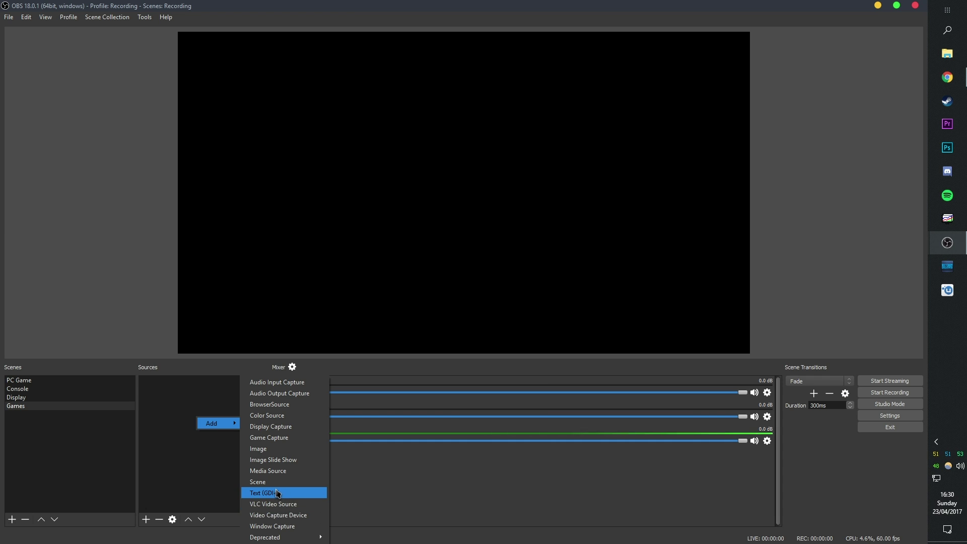
{"action": "left_click", "coordinate": [173, 448]}
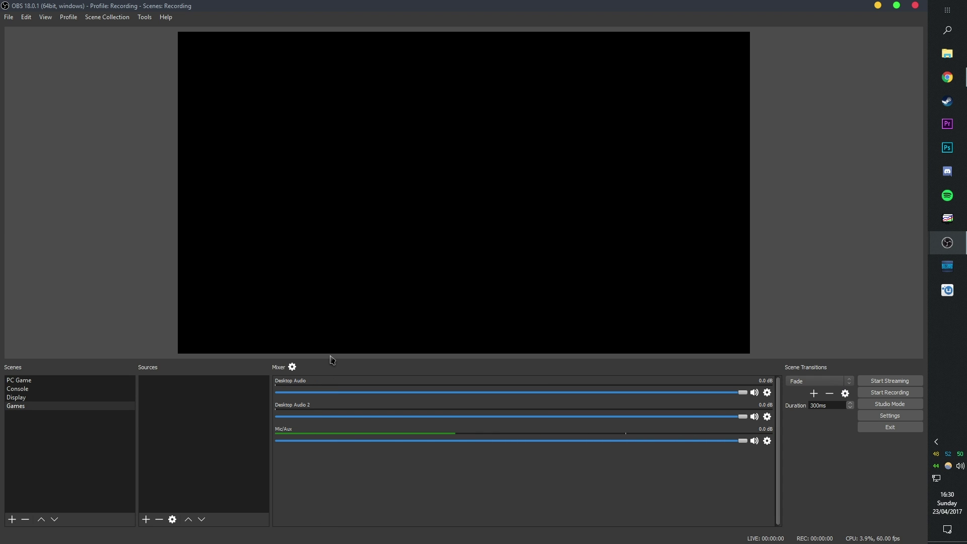
- Open Advanced Audio Properties from the Mixer gear to review each source's track assignments
{"action": "left_click", "coordinate": [292, 366]}
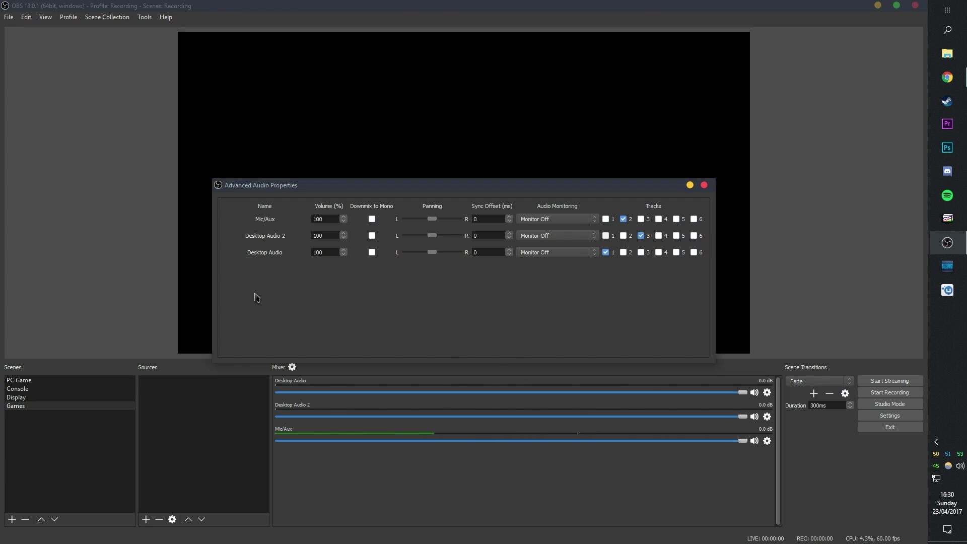
- Close the Advanced Audio Properties window
{"action": "left_click", "coordinate": [704, 185]}
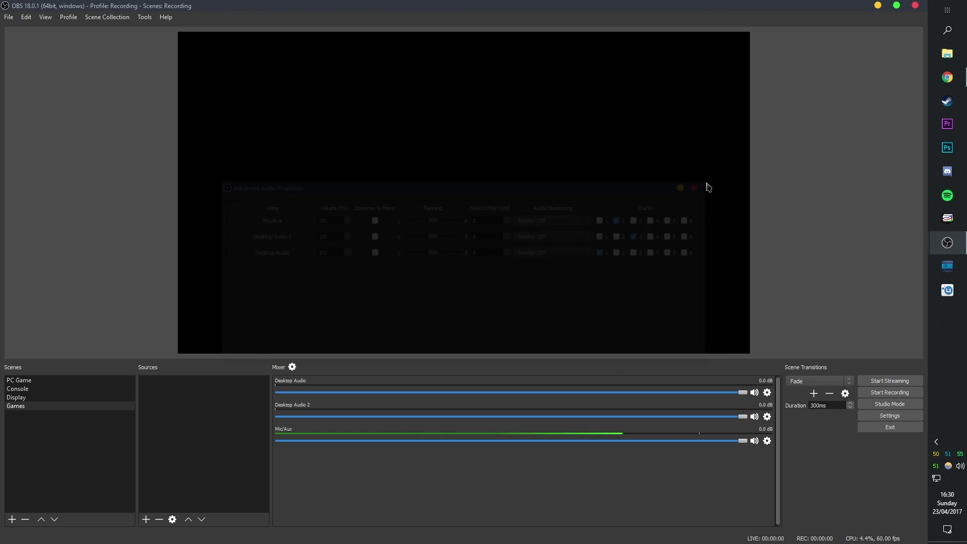